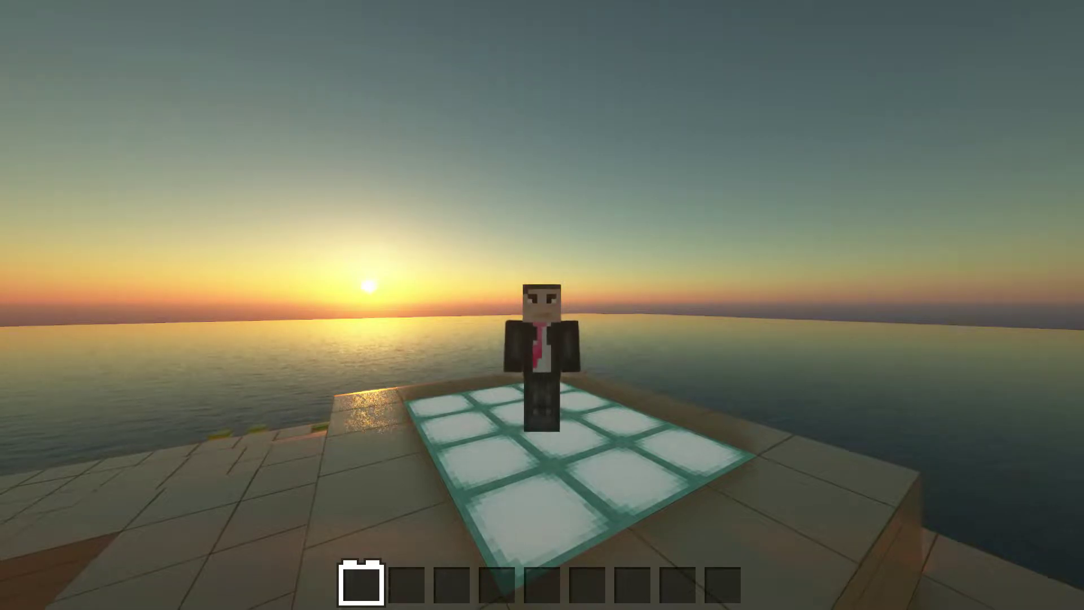
{"action": "key", "text": "F5"}
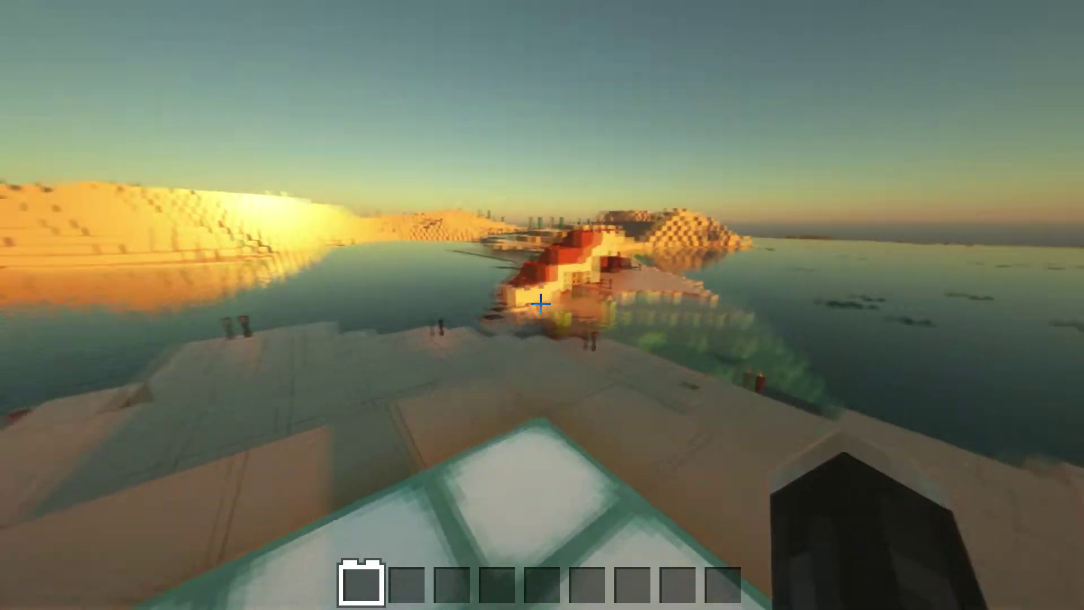
{"action": "key", "text": "w"}
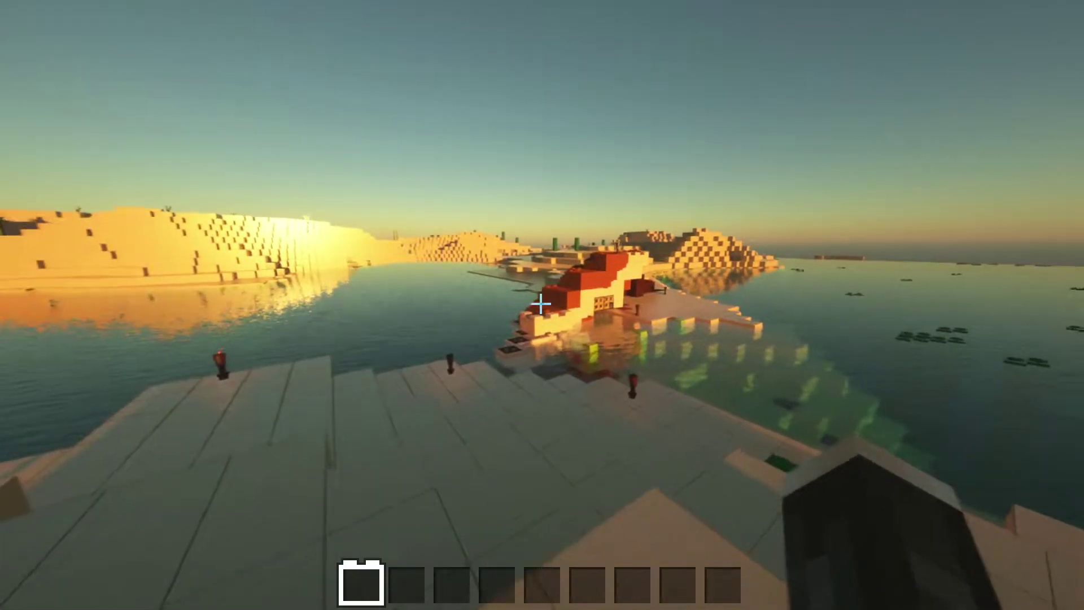
{"action": "key", "text": "w"}
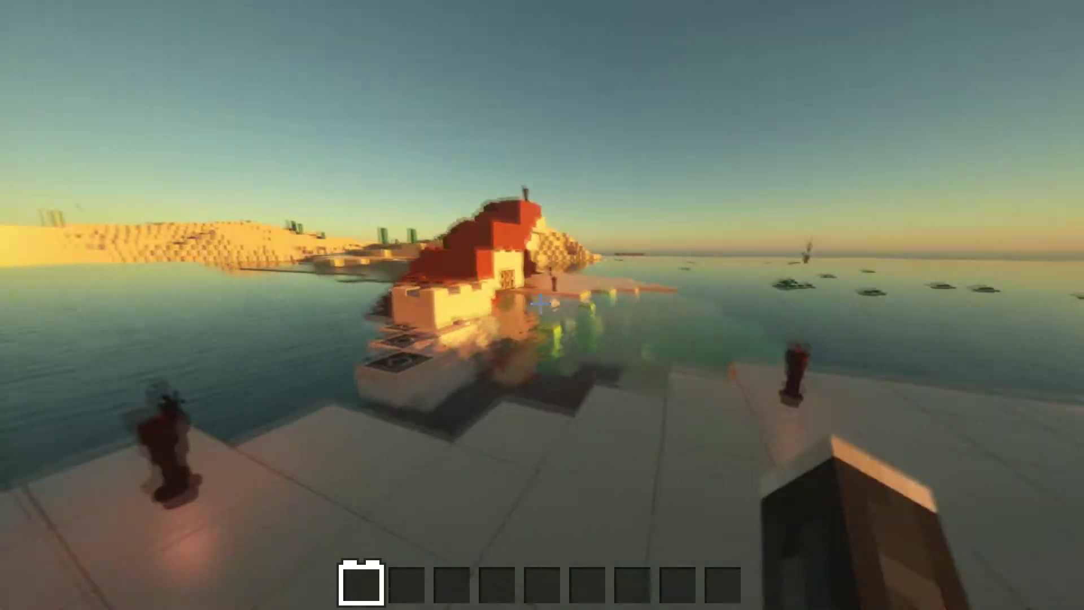
{"action": "key", "text": "w"}
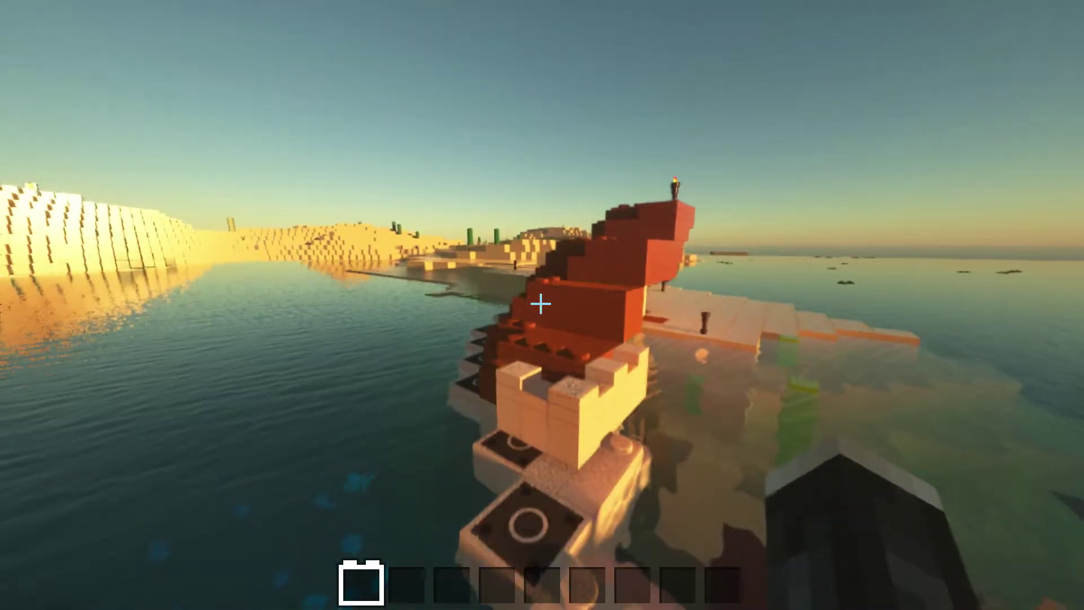
{"action": "key", "text": "w"}
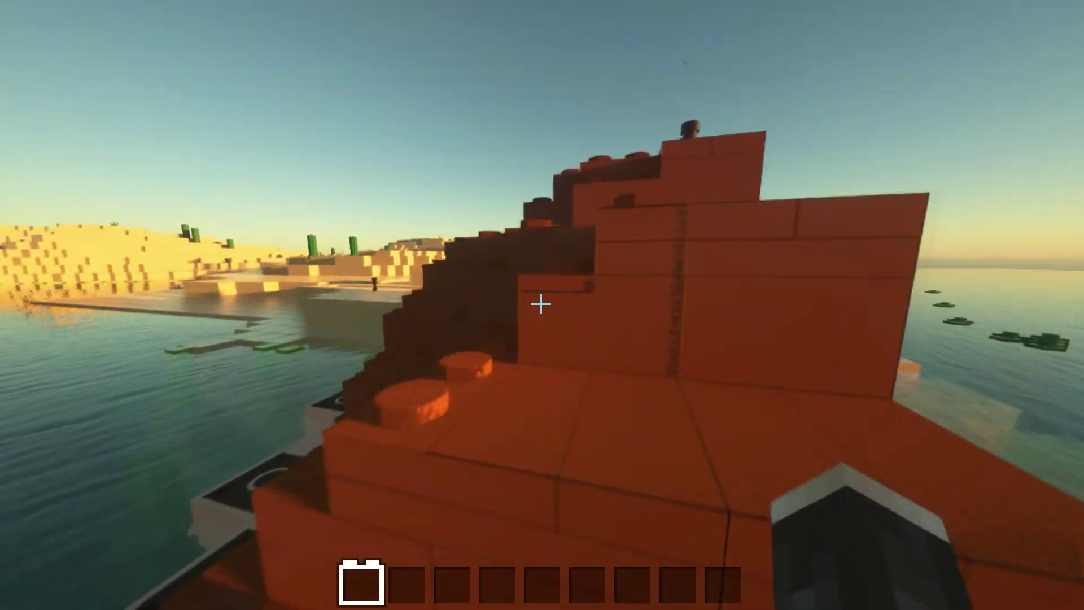
{"action": "key", "text": "w"}
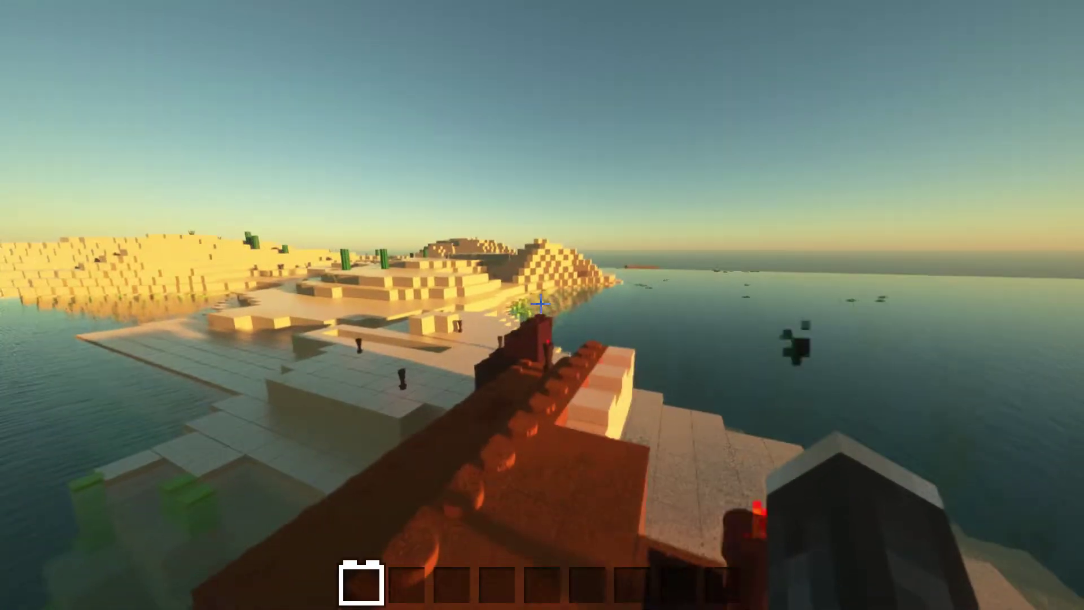
{"action": "key", "text": "w"}
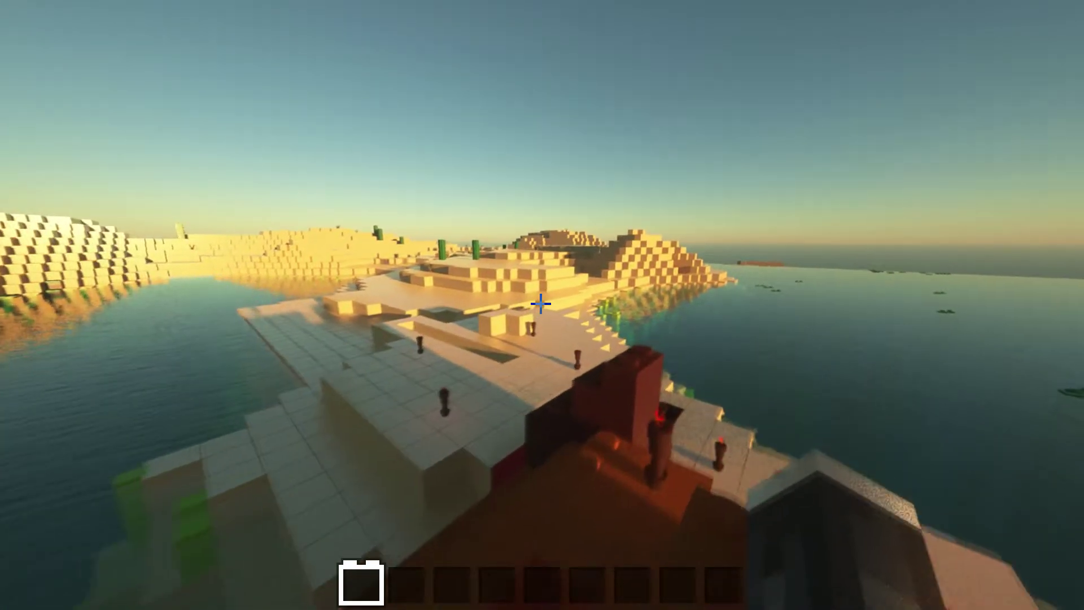
{"action": "key", "text": "w"}
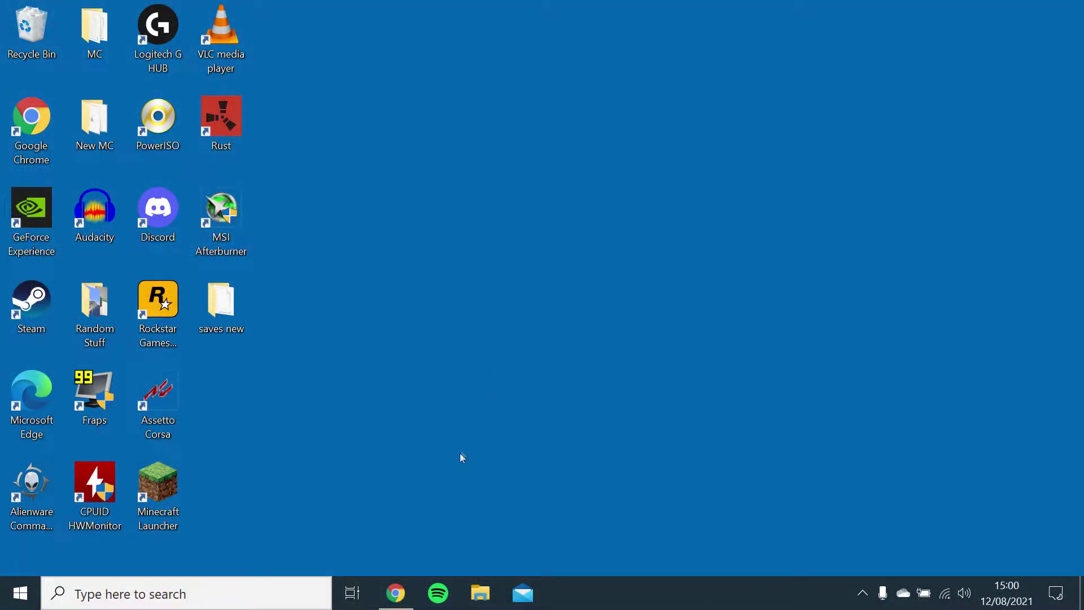
In Chrome, download the OptiFine HD U G9 pre33 preview for Minecraft 1.17.1 and keep the flagged jar file.
{"action": "left_click", "coordinate": [402, 591]}
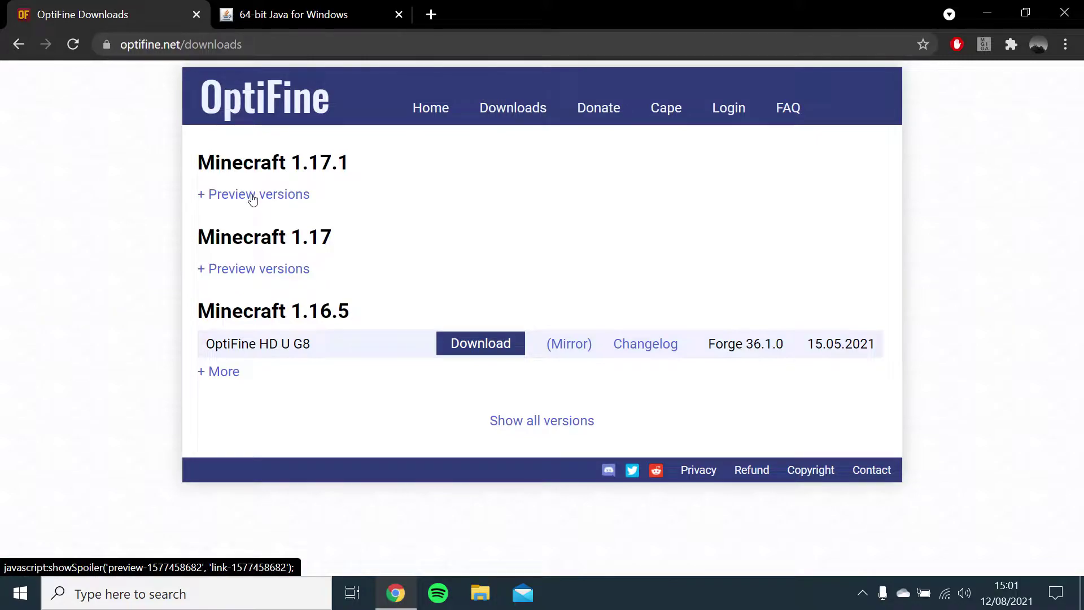
{"action": "left_click", "coordinate": [252, 196]}
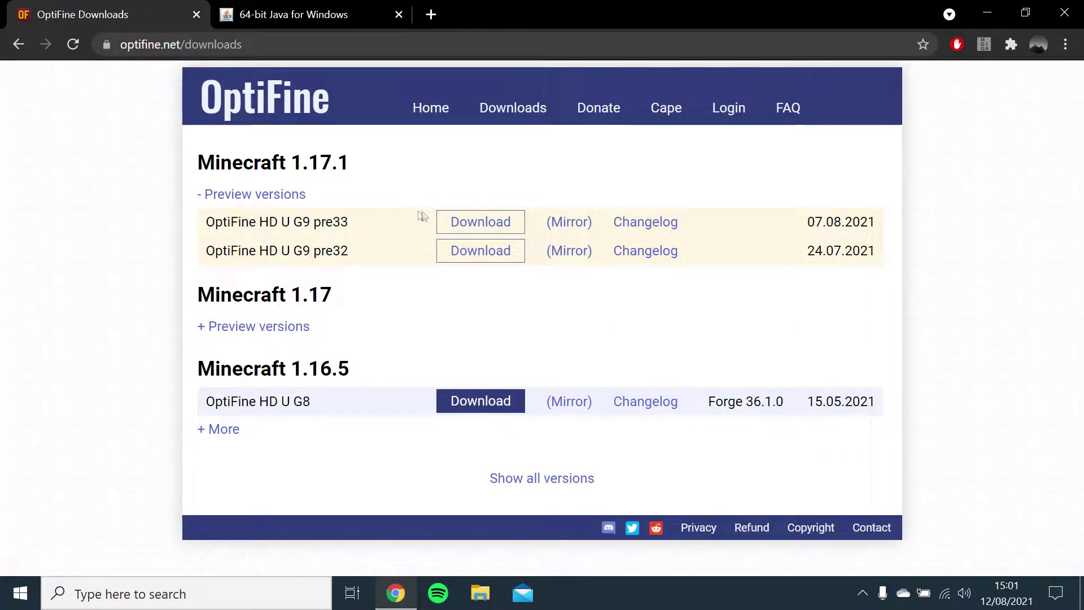
{"action": "left_click", "coordinate": [485, 226]}
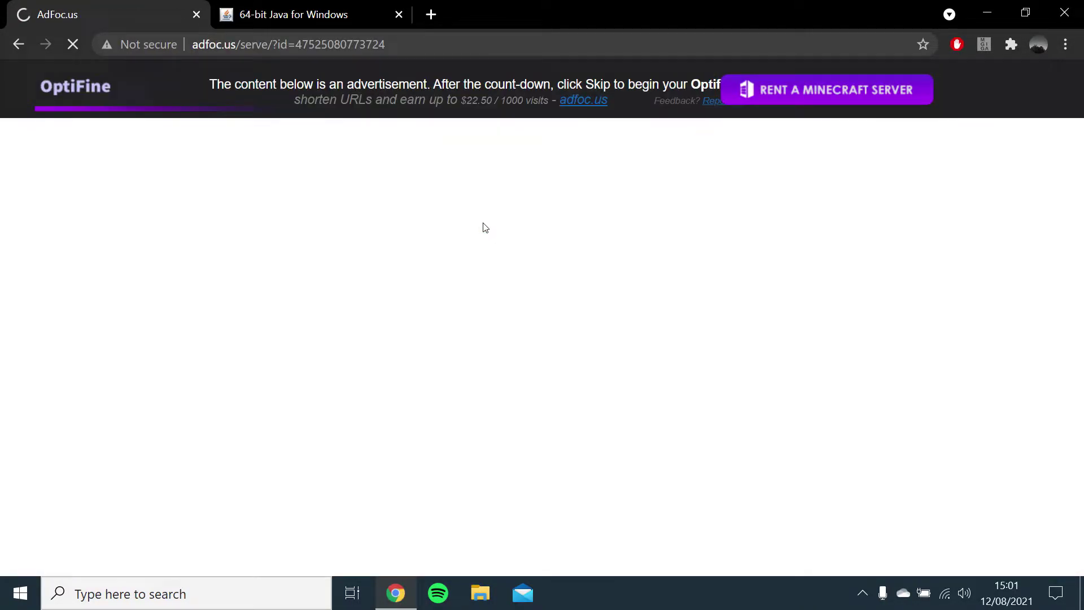
{"action": "right_click", "coordinate": [556, 233]}
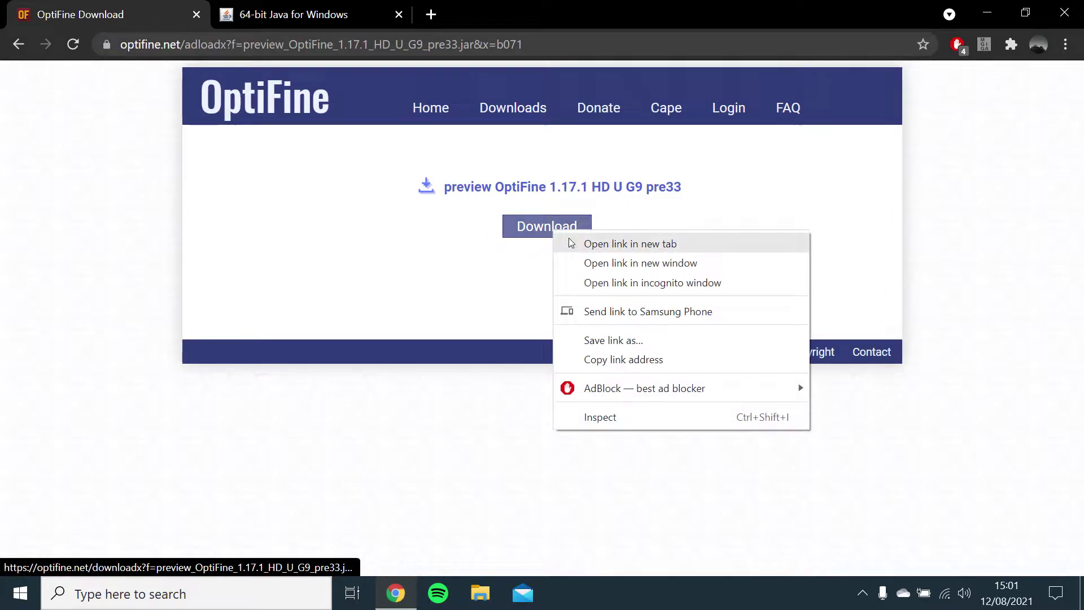
{"action": "left_click", "coordinate": [573, 240]}
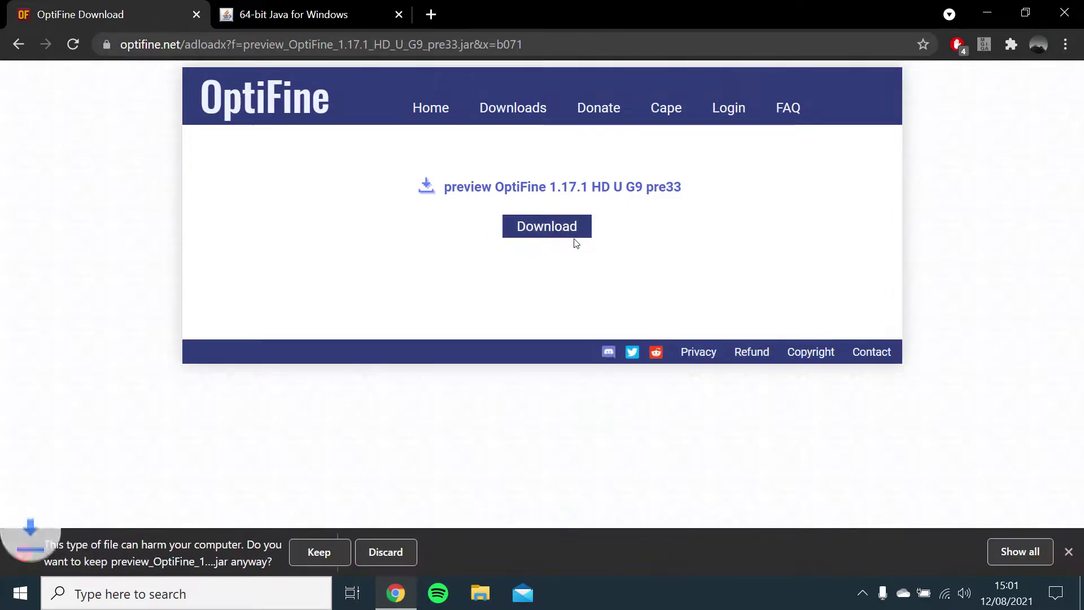
{"action": "left_click", "coordinate": [316, 551]}
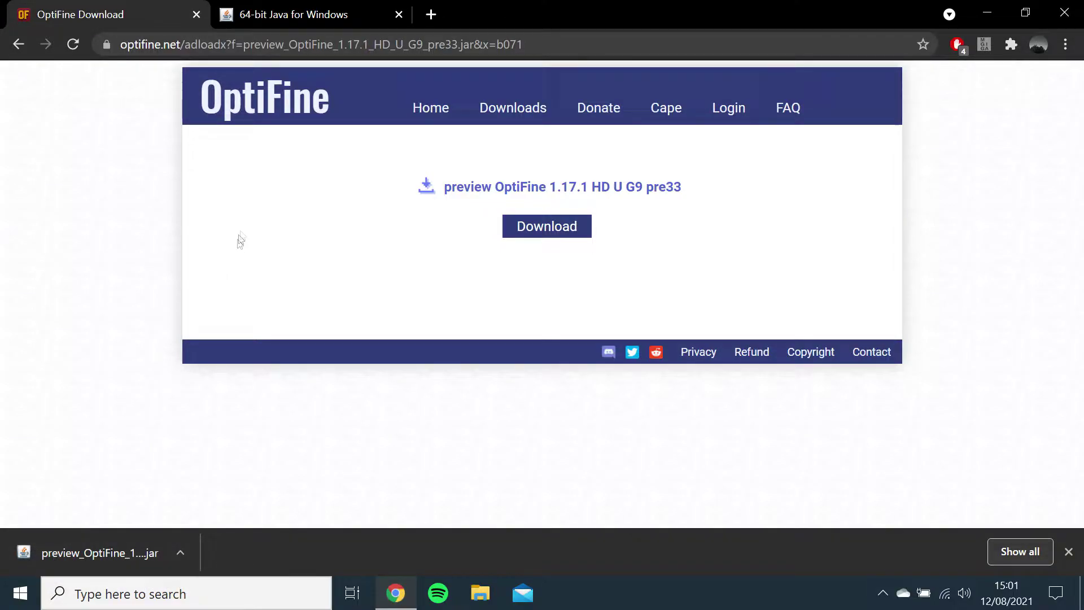
View the 64-bit Java for Windows download page and install OptiFine from the downloaded jar into the .minecraft folder.
{"action": "left_click", "coordinate": [293, 21]}
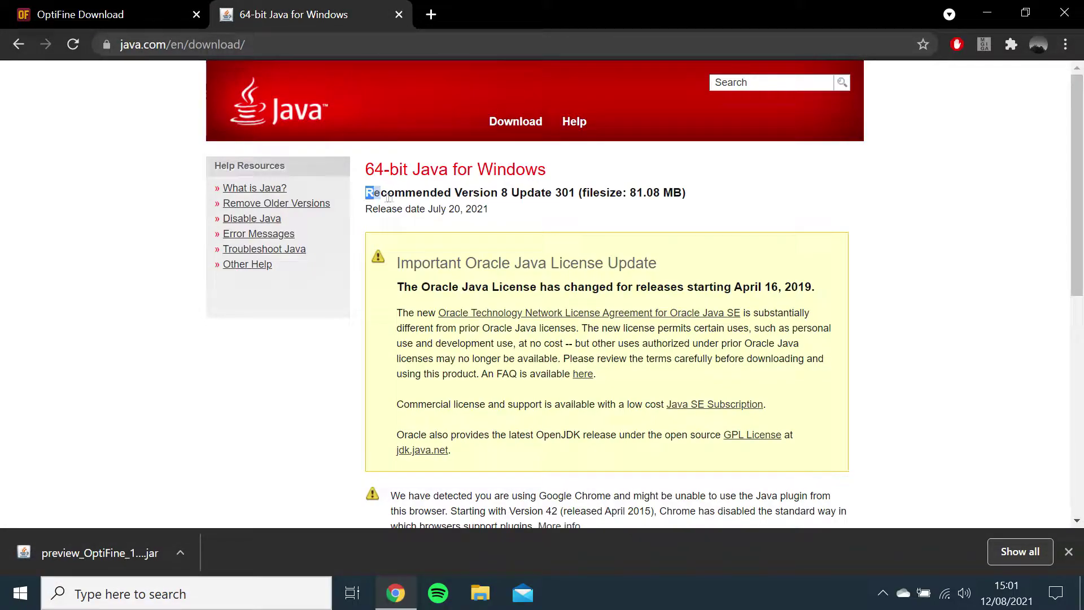
{"action": "left_click", "coordinate": [495, 219]}
{"action": "left_click", "coordinate": [100, 556]}
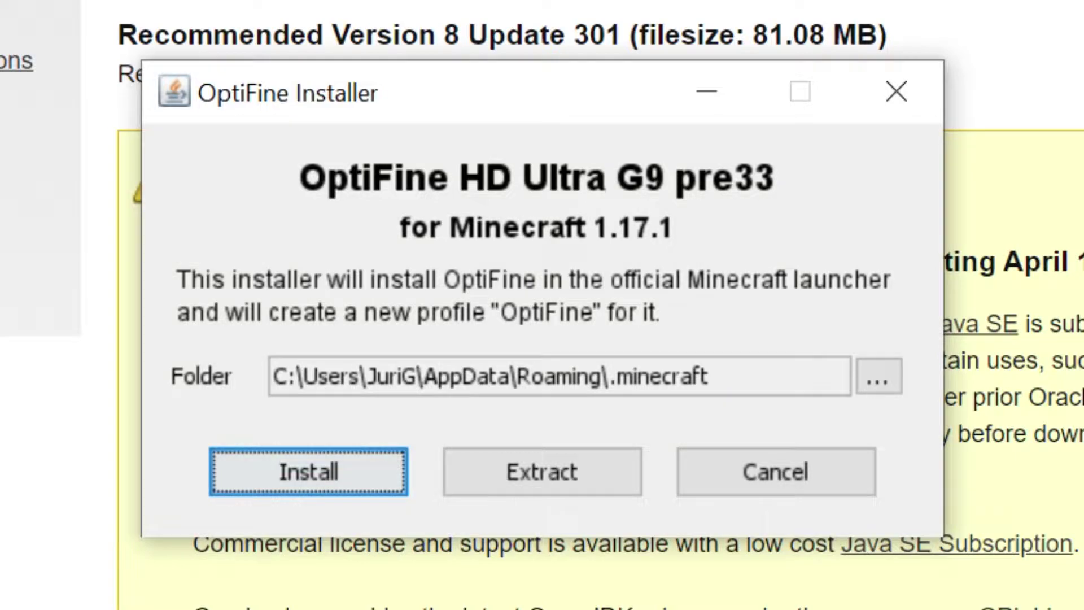
{"action": "left_click", "coordinate": [288, 473]}
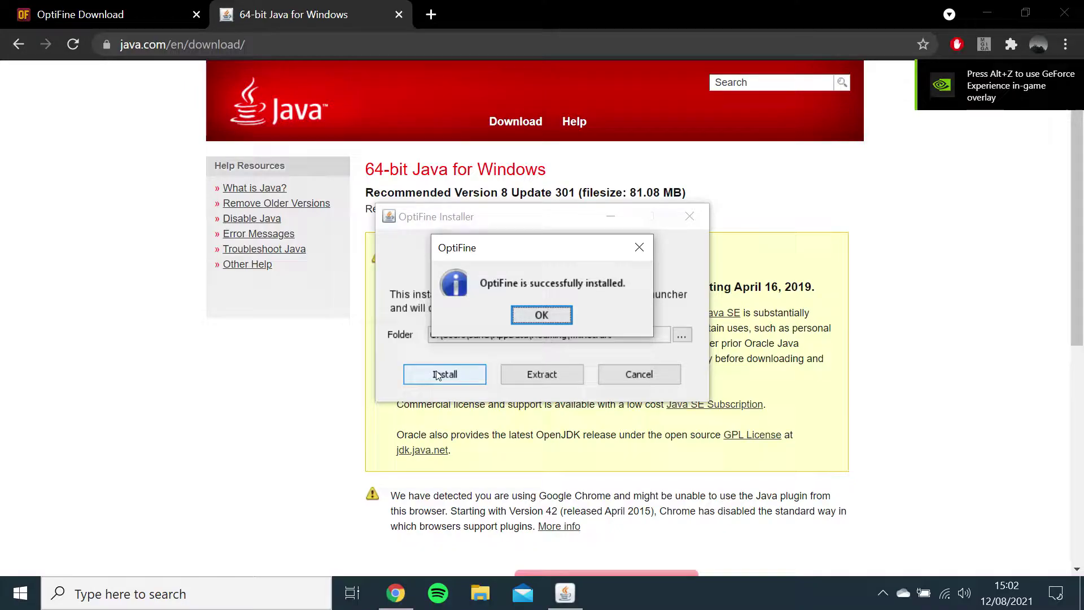
{"action": "left_click", "coordinate": [542, 316]}
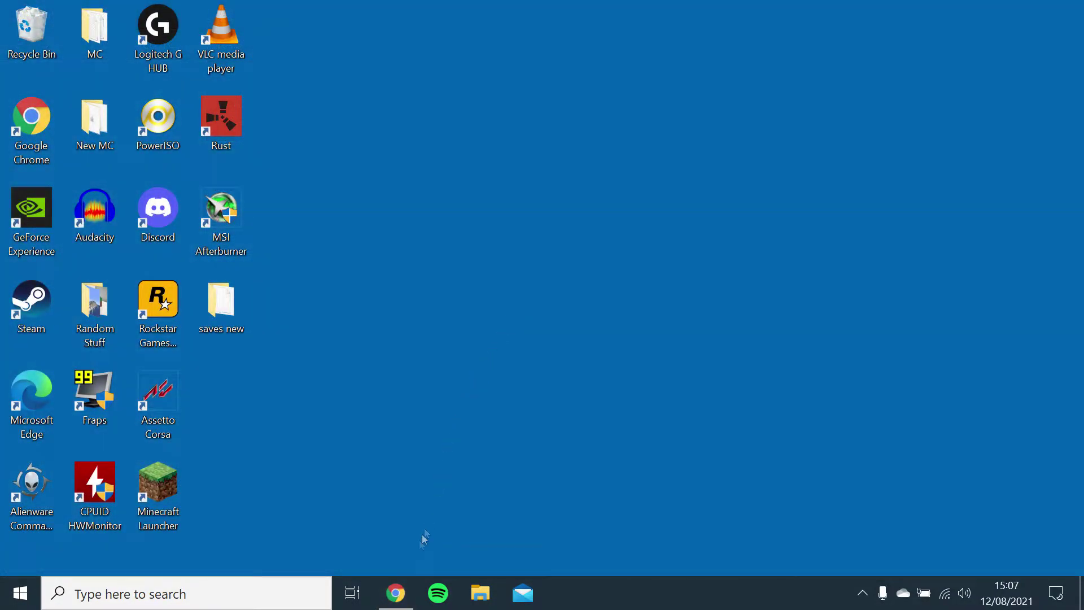
Download SEUS PTGI HRR Test 2.1.zip from the Sonic Ether Patreon page and place it on the desktop.
{"action": "mouse_move", "coordinate": [395, 593]}
{"action": "left_click", "coordinate": [404, 539]}
{"action": "scroll", "coordinate": [346, 430], "scroll_direction": "down", "scroll_amount": 10}
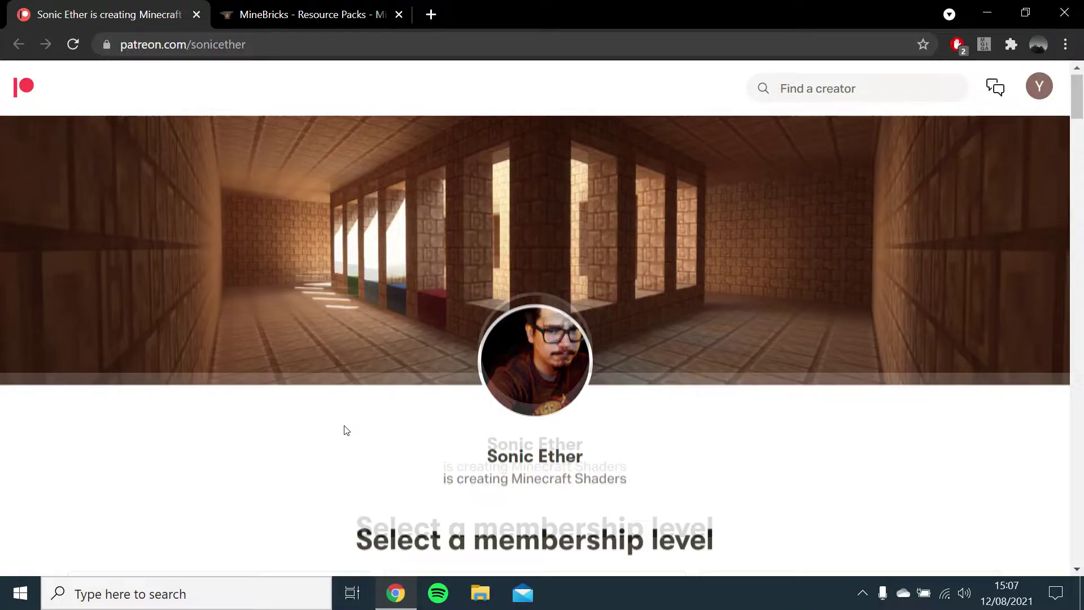
{"action": "scroll", "coordinate": [347, 430], "scroll_direction": "down", "scroll_amount": 15}
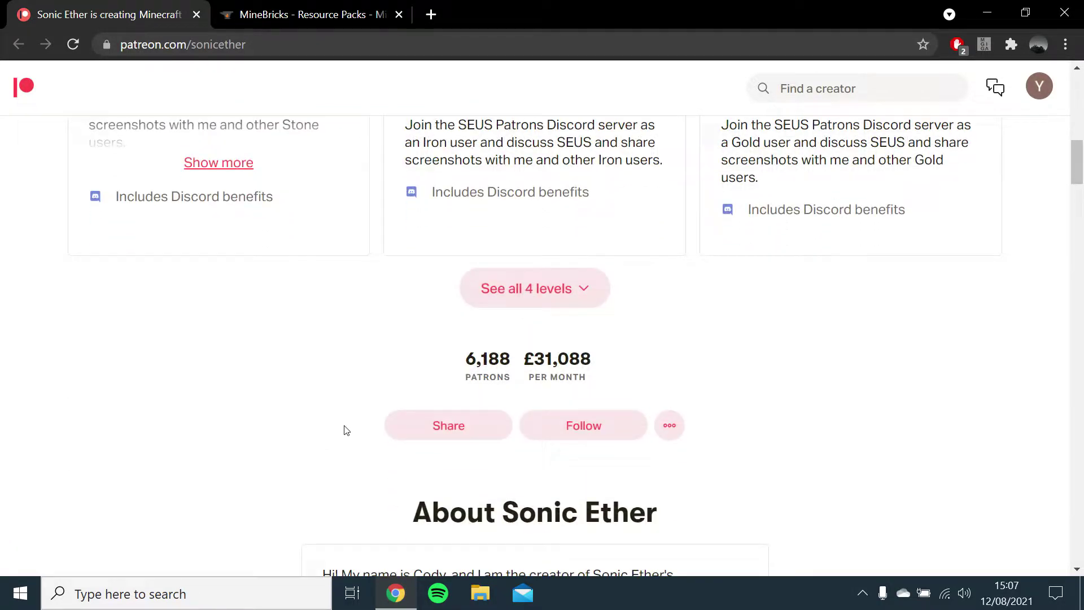
{"action": "scroll", "coordinate": [346, 431], "scroll_direction": "down", "scroll_amount": 10}
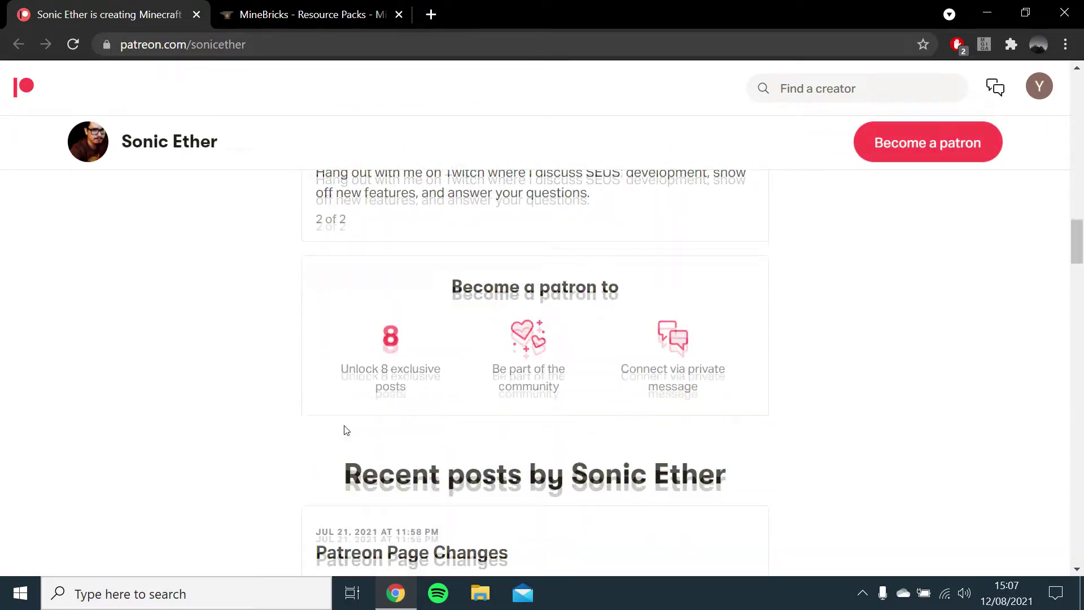
{"action": "scroll", "coordinate": [349, 430], "scroll_direction": "down", "scroll_amount": 5}
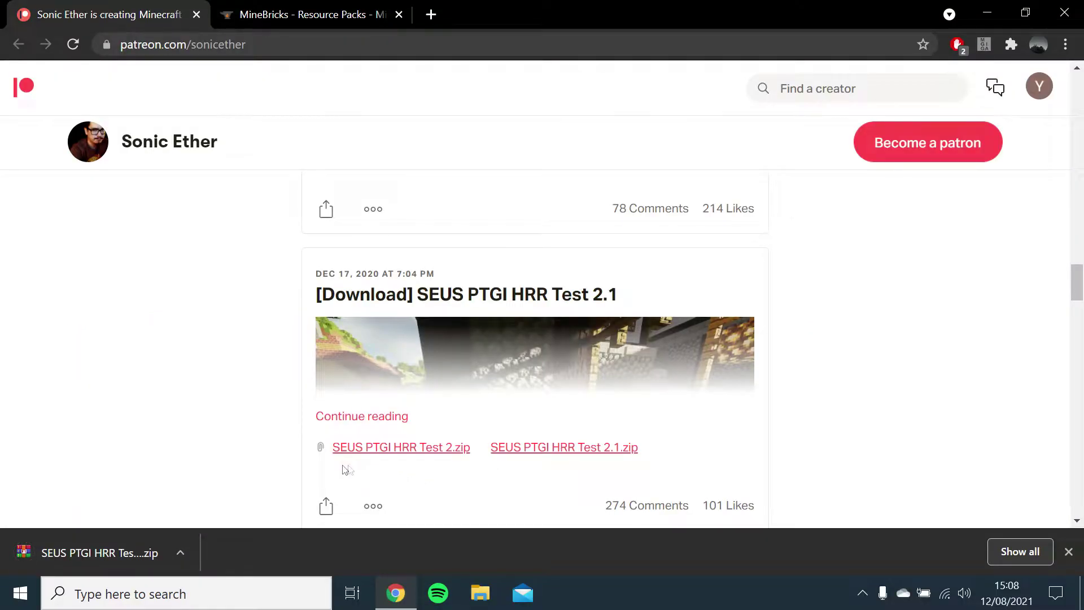
{"action": "left_click_drag", "start_coordinate": [100, 553], "coordinate": [932, 354]}
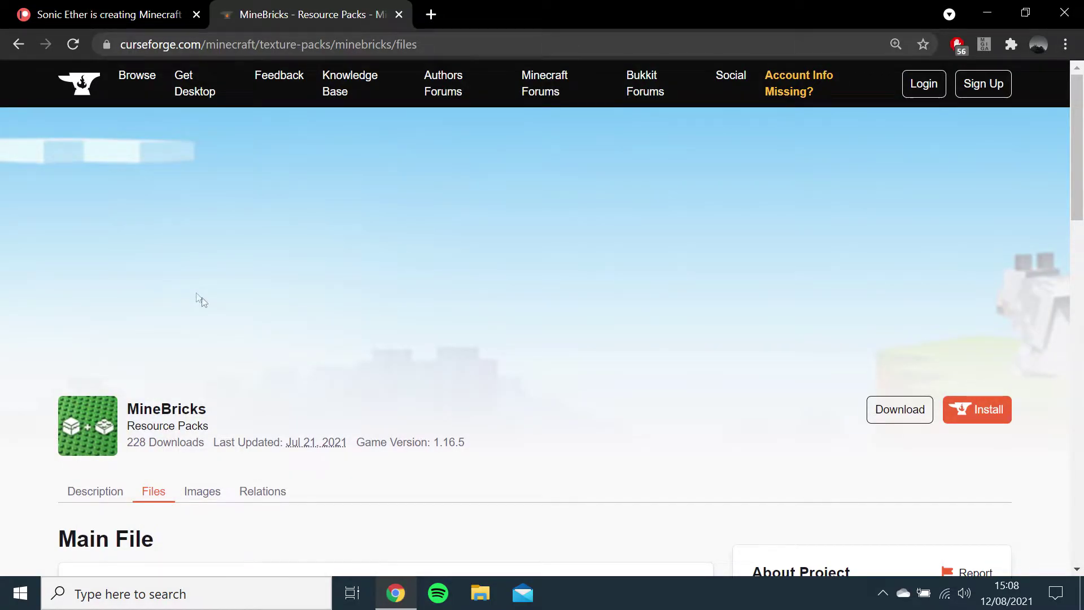
Download the MineBricks V5 128x resource pack from its CurseForge files page and place it on the desktop.
{"action": "scroll", "coordinate": [202, 299], "scroll_direction": "down", "scroll_amount": 4}
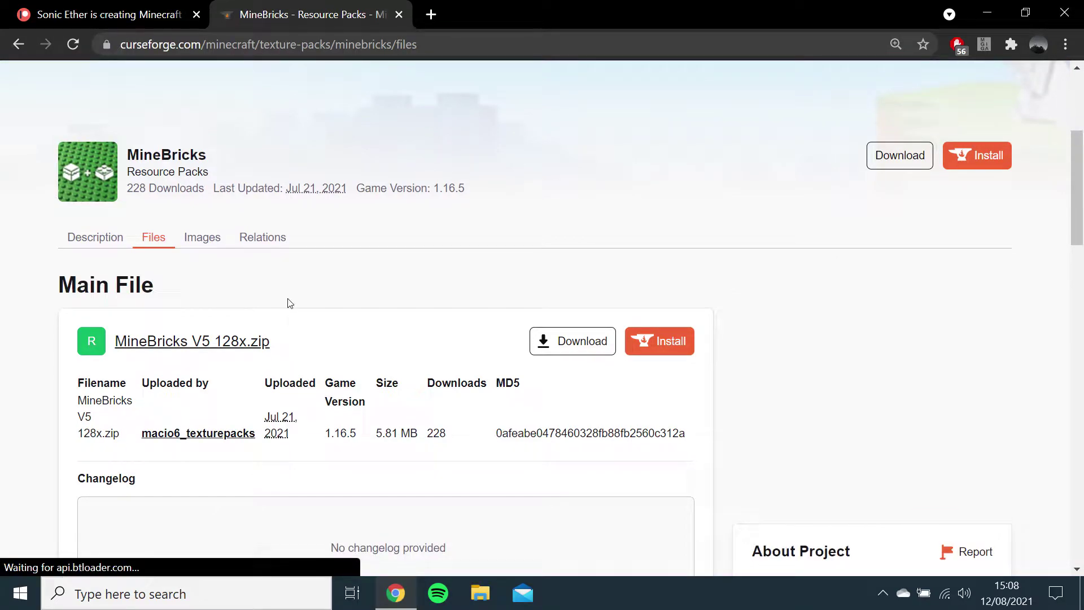
{"action": "left_click", "coordinate": [898, 156]}
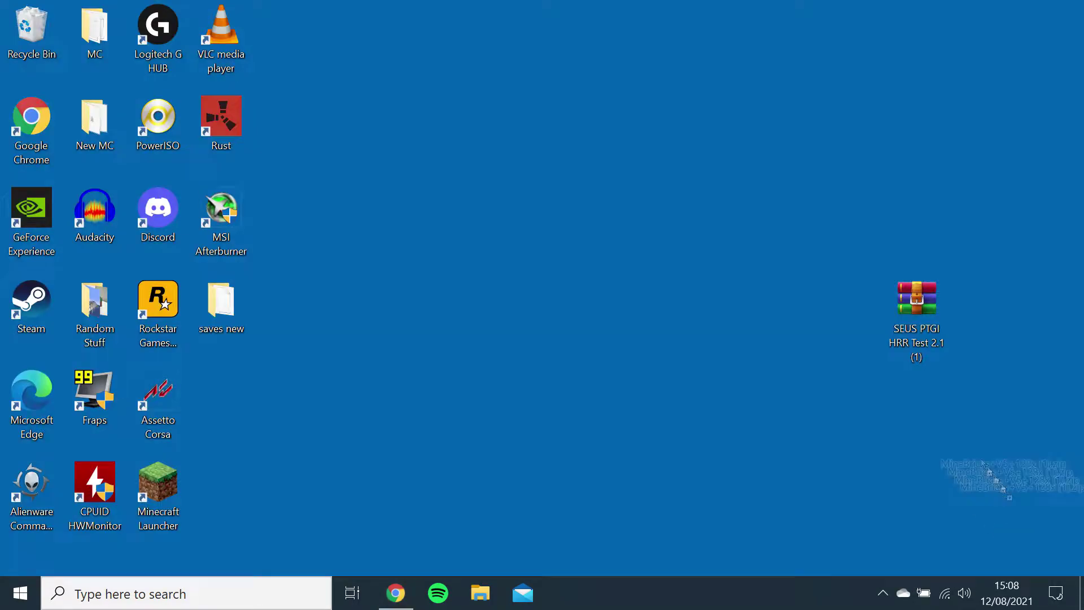
{"action": "key", "text": "super+d"}
Launch Minecraft from the Minecraft Launcher with the OptiFine 1.17.1 profile, accepting the modified-installation risks without further warnings.
{"action": "double_click", "coordinate": [167, 484]}
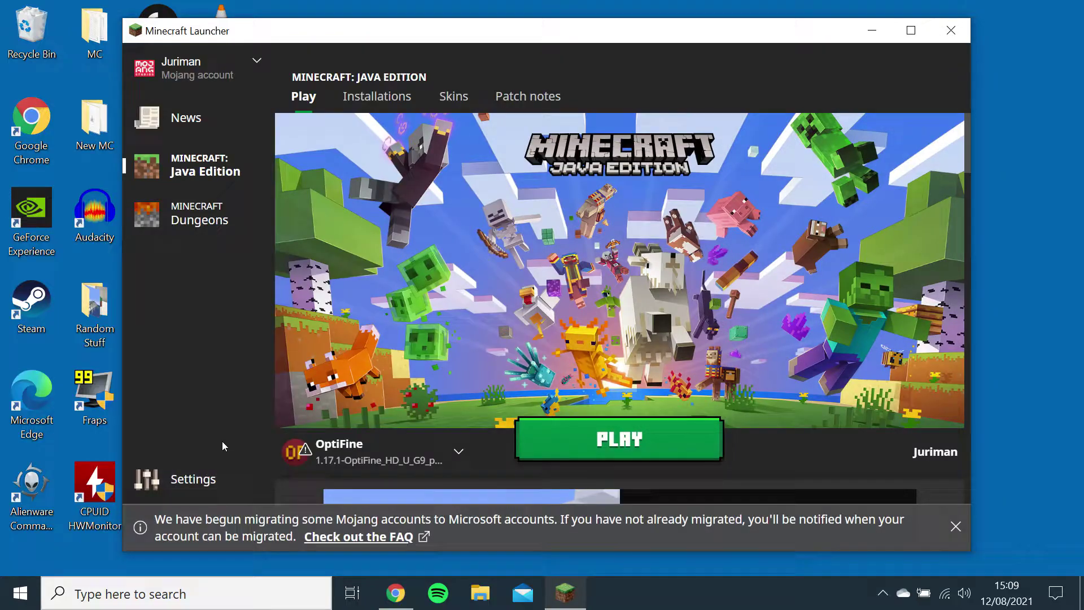
{"action": "mouse_move", "coordinate": [337, 455]}
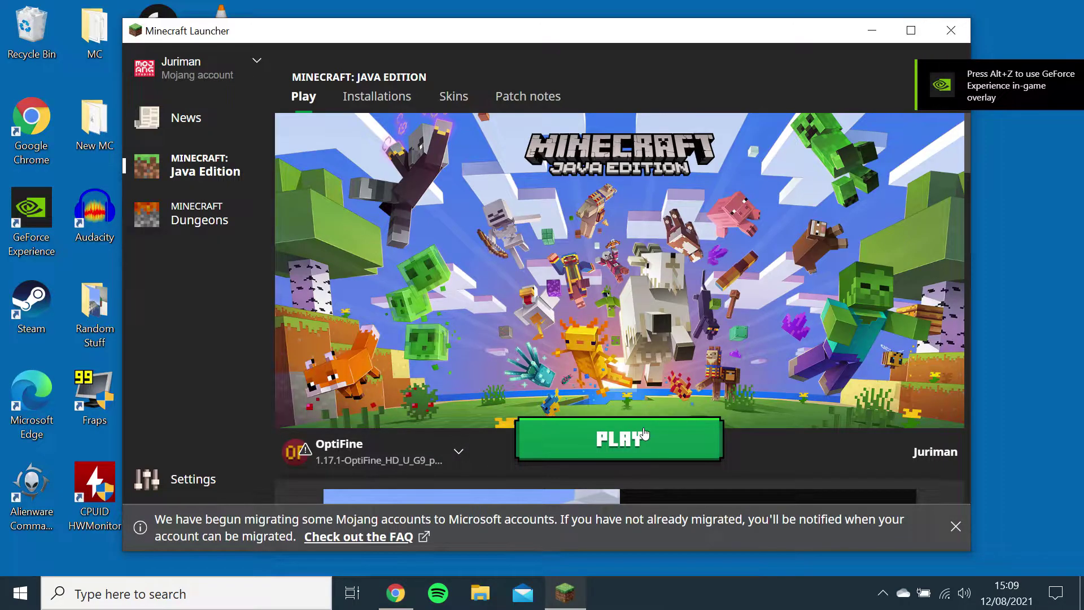
{"action": "left_click", "coordinate": [643, 433]}
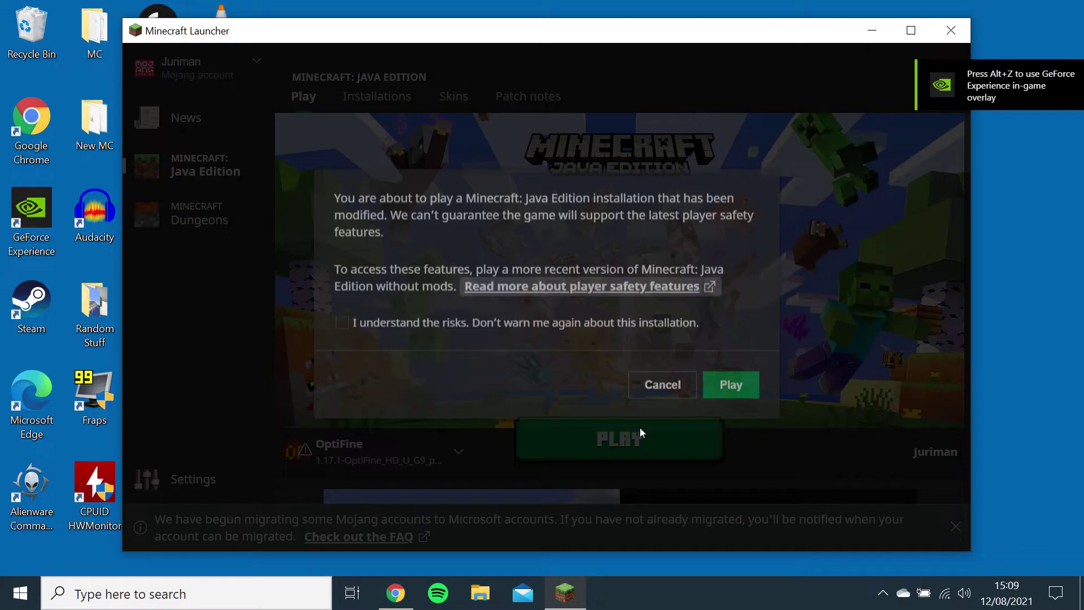
{"action": "left_click", "coordinate": [343, 327]}
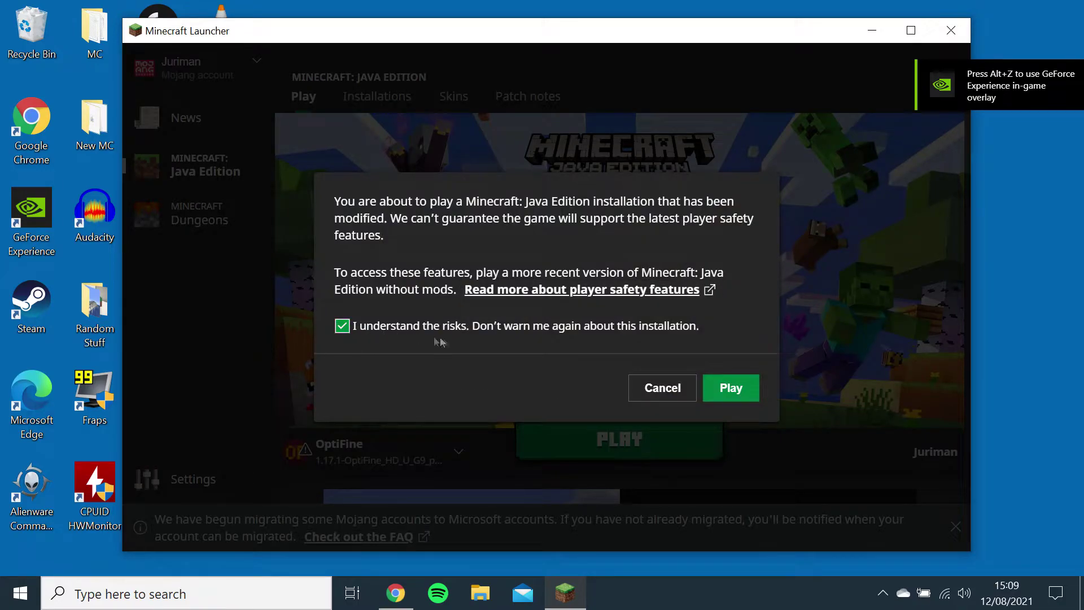
{"action": "left_click", "coordinate": [728, 387]}
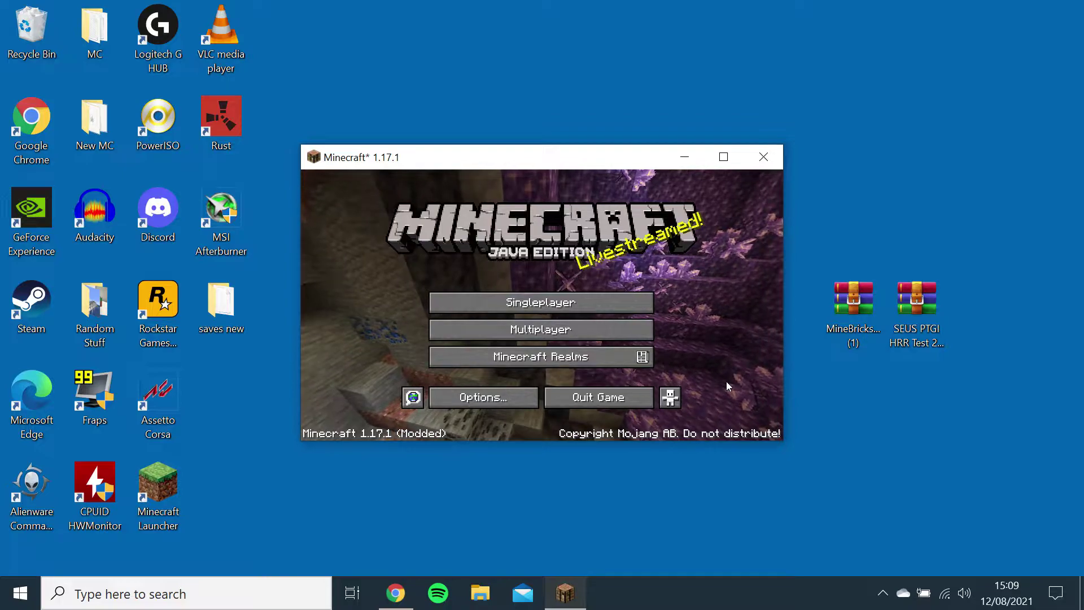
Open the shaders folder from Minecraft's video settings and move the SEUS PTGI HRR Test 2.1 zip from the desktop into shaderpacks.
{"action": "left_click", "coordinate": [476, 399]}
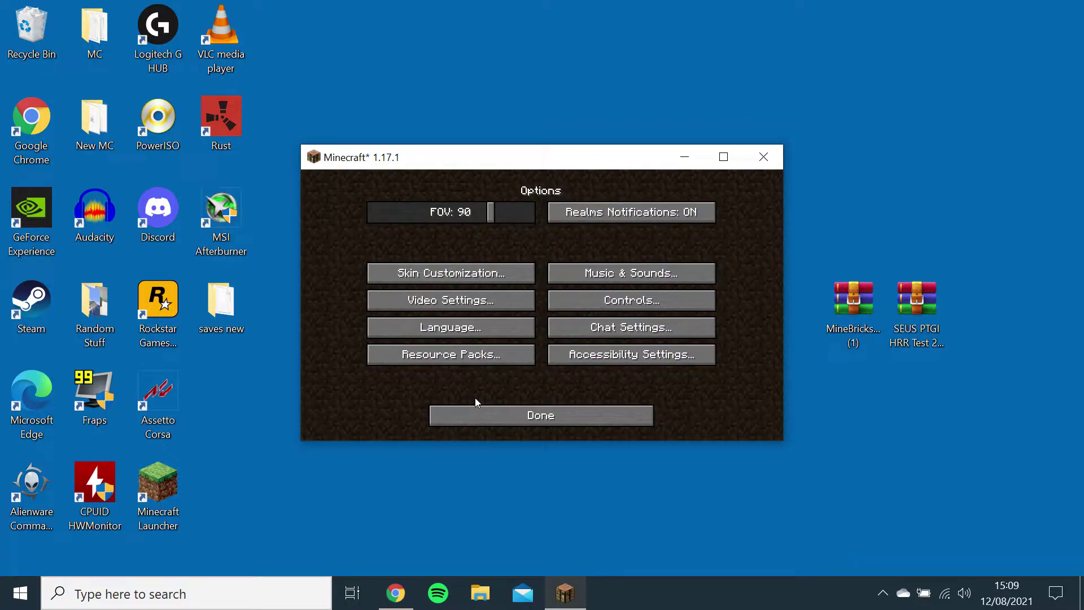
{"action": "left_click", "coordinate": [444, 304]}
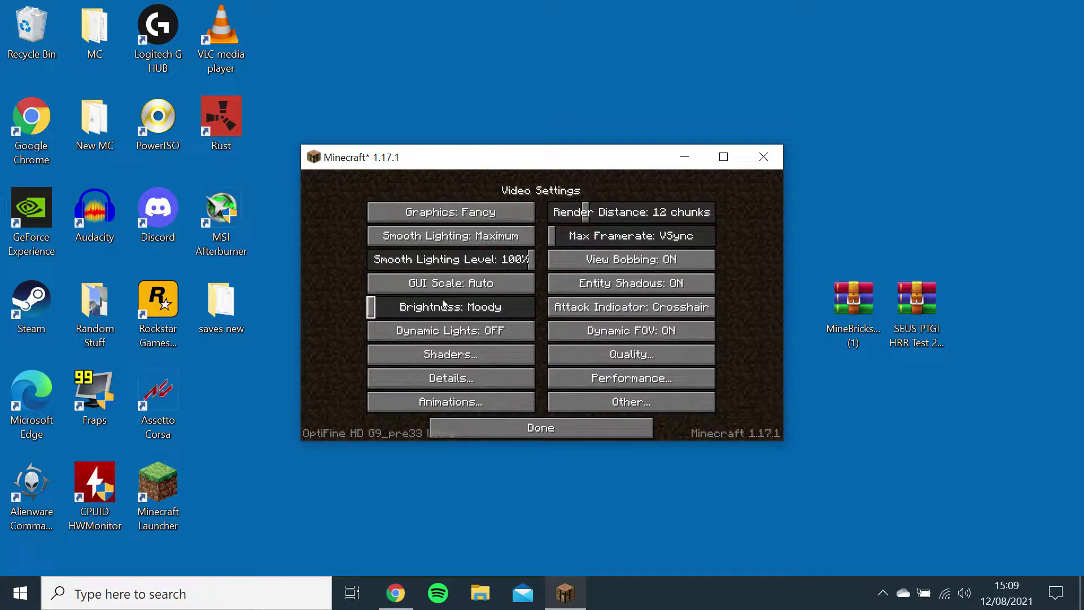
{"action": "left_click", "coordinate": [443, 354]}
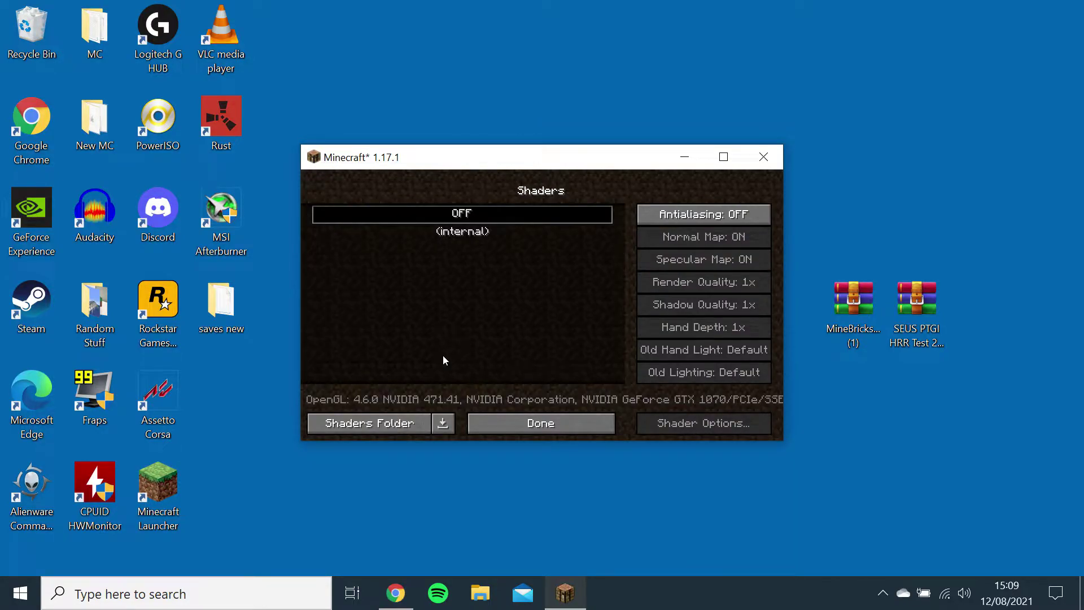
{"action": "left_click", "coordinate": [381, 430]}
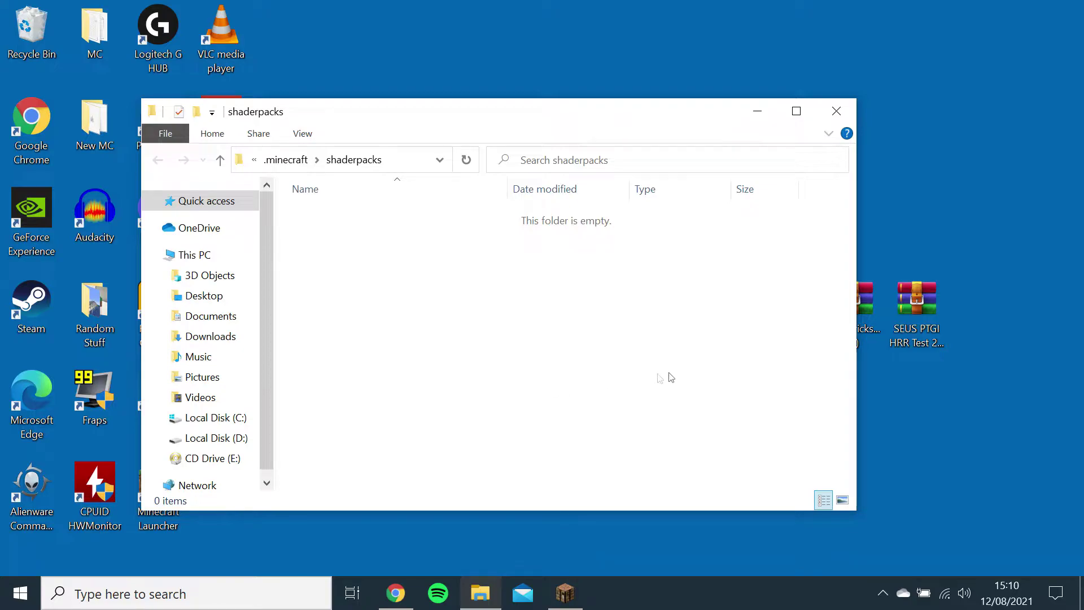
{"action": "left_click_drag", "start_coordinate": [913, 354], "coordinate": [512, 308]}
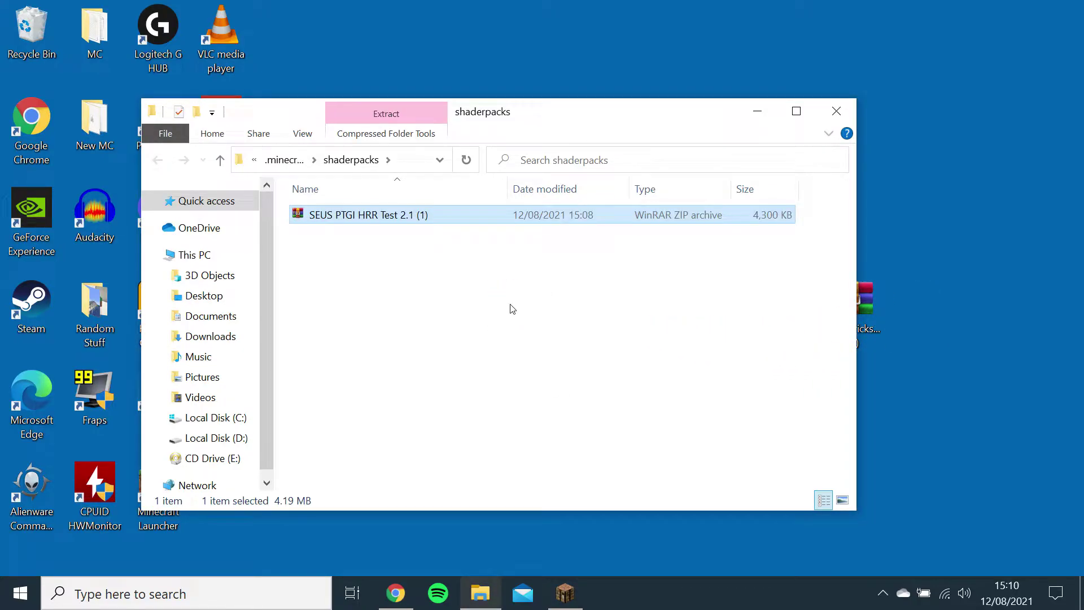
Close the shaderpacks folder and activate the SEUS PTGI HRR Test 2.1 shader pack in Minecraft, then return to the main options.
{"action": "left_click", "coordinate": [512, 308]}
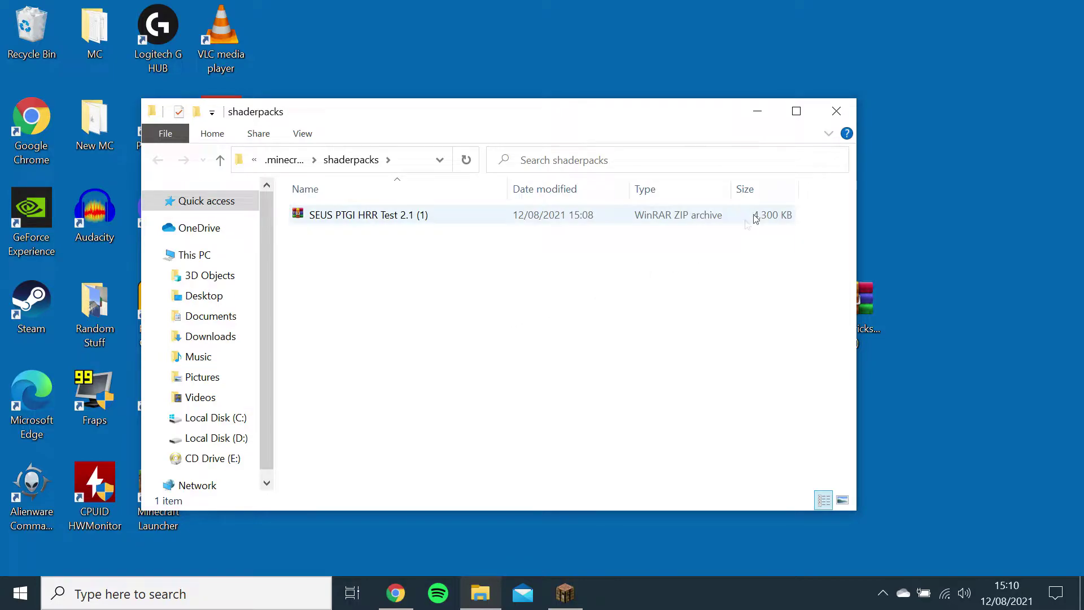
{"action": "left_click", "coordinate": [834, 112]}
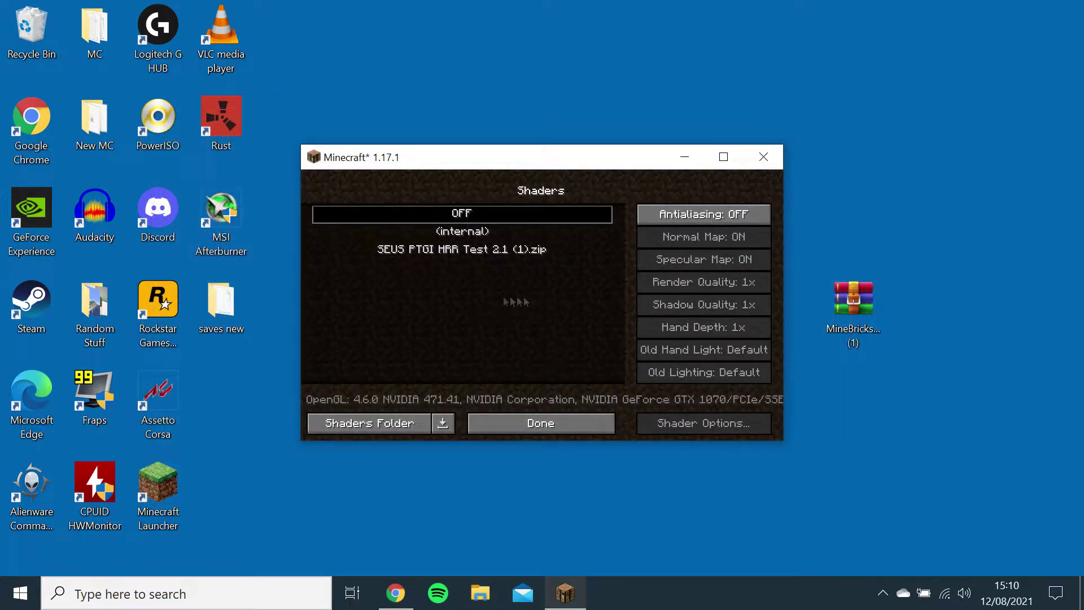
{"action": "left_click", "coordinate": [454, 251]}
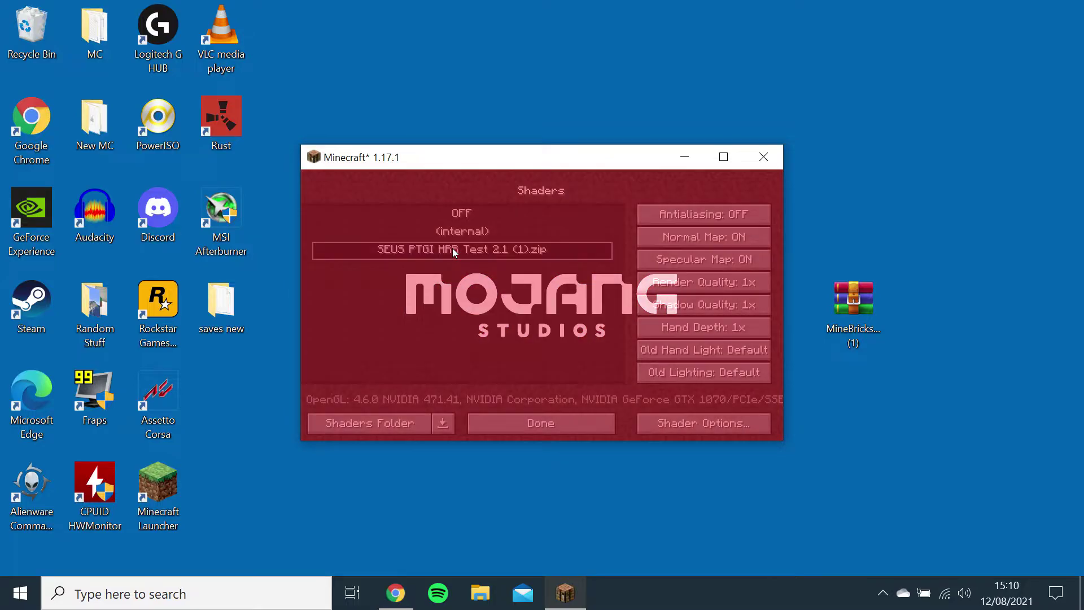
{"action": "left_click", "coordinate": [543, 427]}
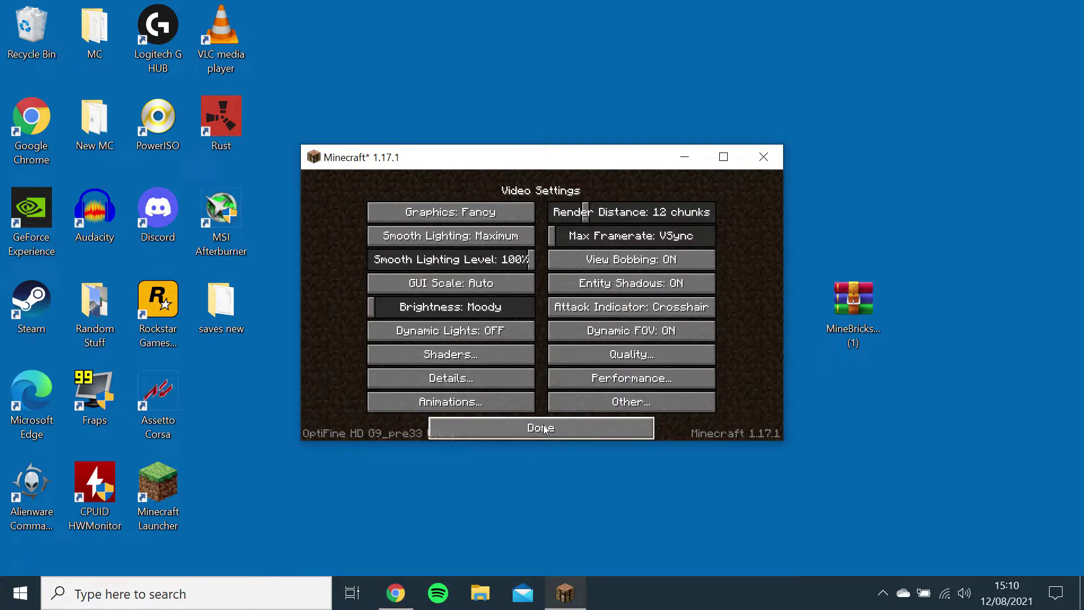
{"action": "left_click", "coordinate": [544, 428]}
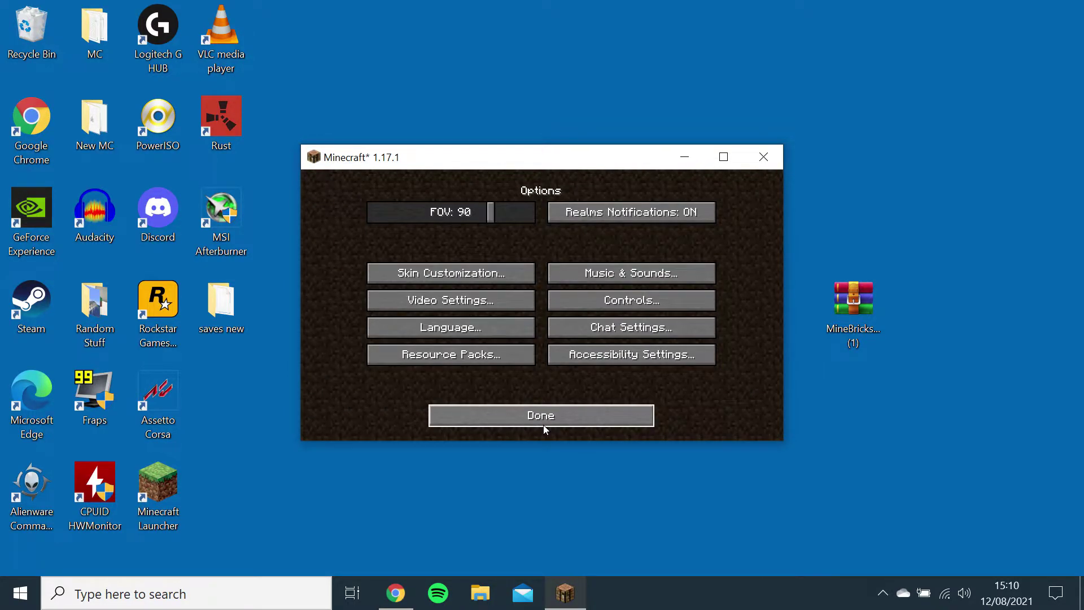
Open the resource pack folder from Minecraft's options and move the MineBricks V5 128x zip from the desktop into resourcepacks.
{"action": "left_click", "coordinate": [437, 356]}
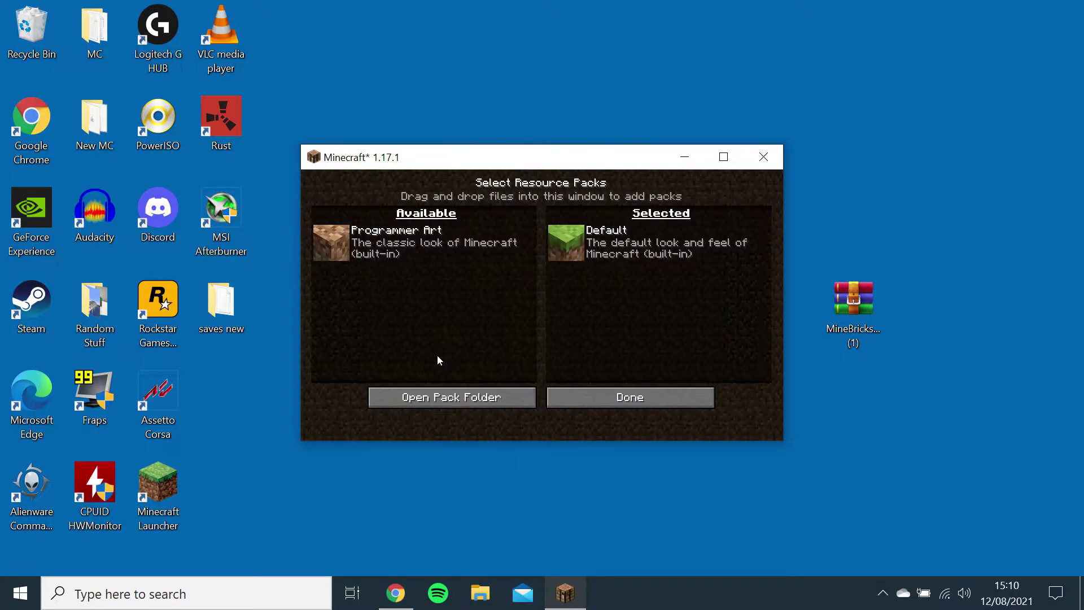
{"action": "left_click", "coordinate": [444, 400]}
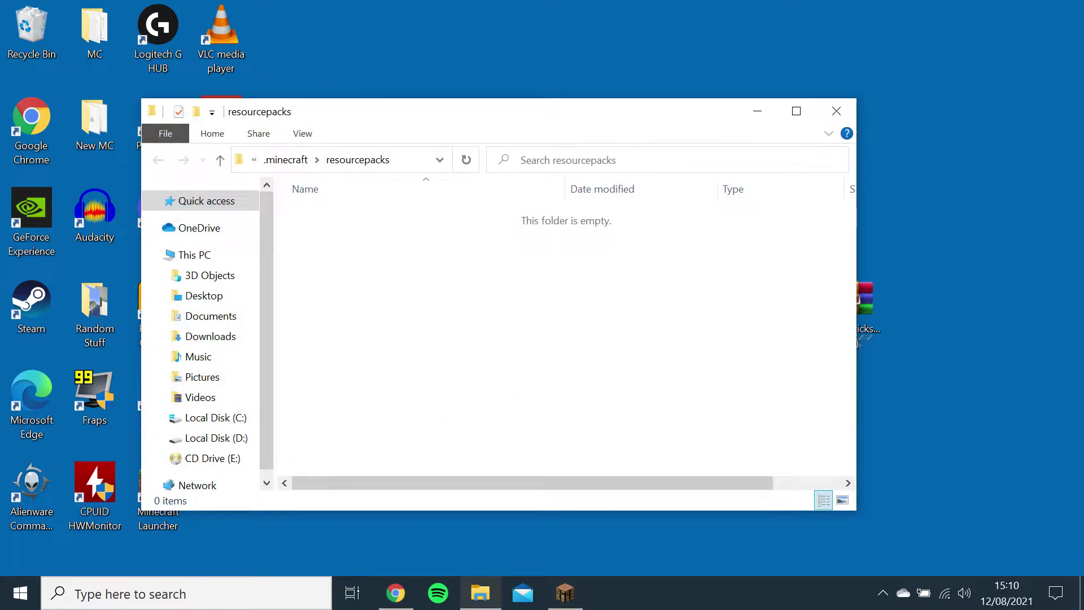
{"action": "left_click_drag", "start_coordinate": [861, 340], "coordinate": [455, 257]}
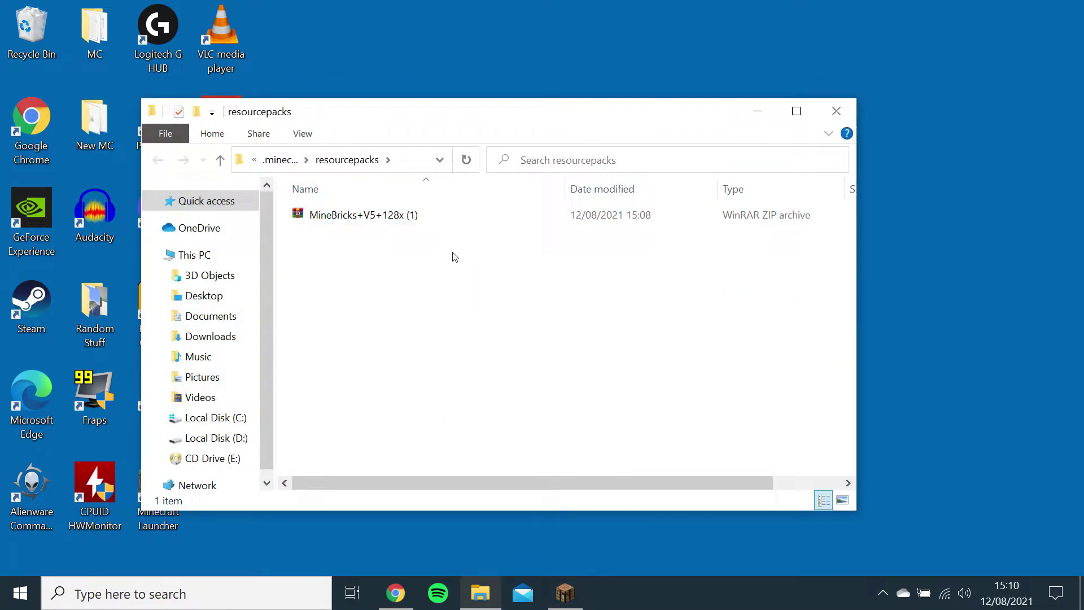
{"action": "left_click", "coordinate": [836, 111]}
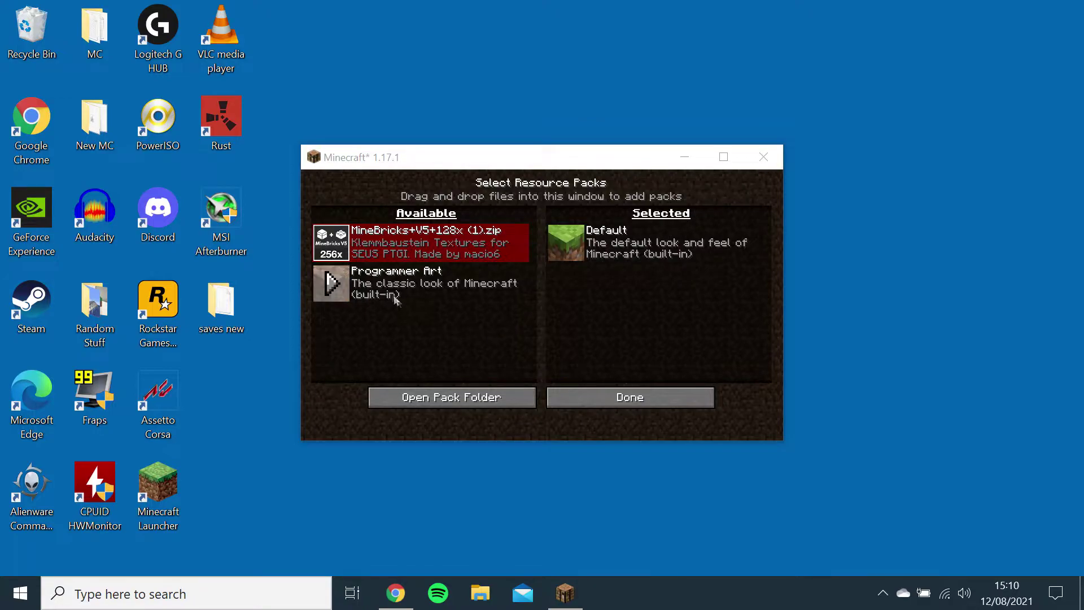
Enable the MineBricks V5 128x resource pack and apply it, leaving the options.
{"action": "left_click", "coordinate": [335, 245]}
{"action": "left_click", "coordinate": [439, 335]}
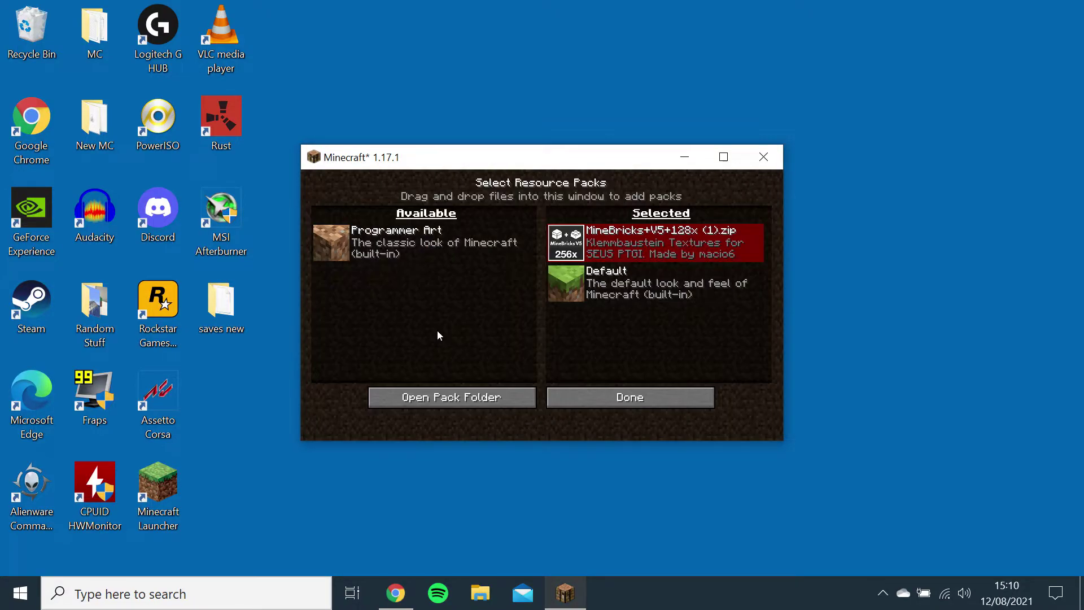
{"action": "left_click", "coordinate": [614, 400]}
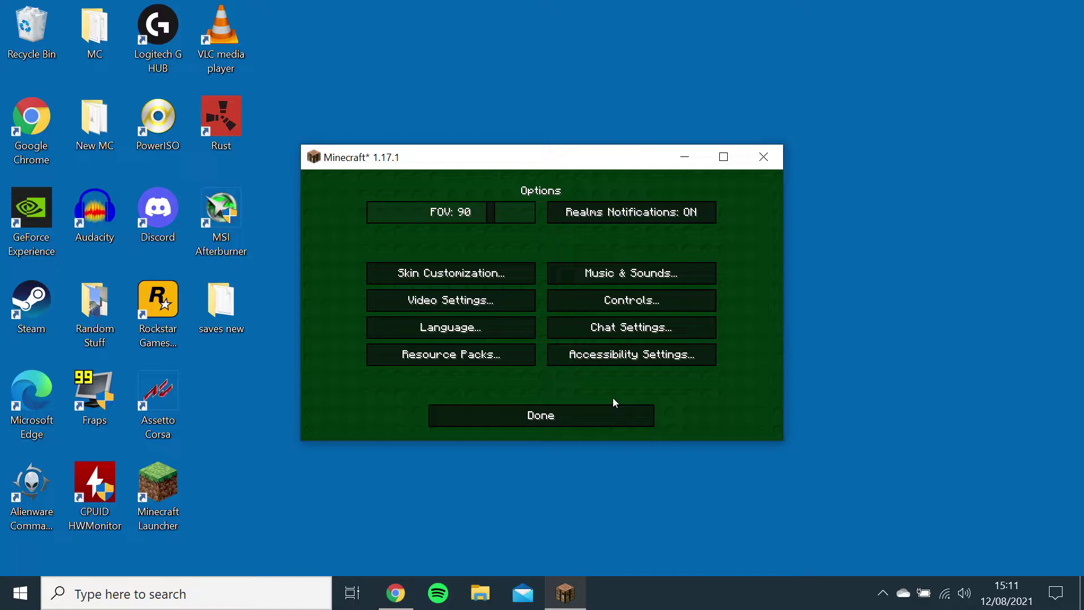
{"action": "left_click", "coordinate": [539, 419]}
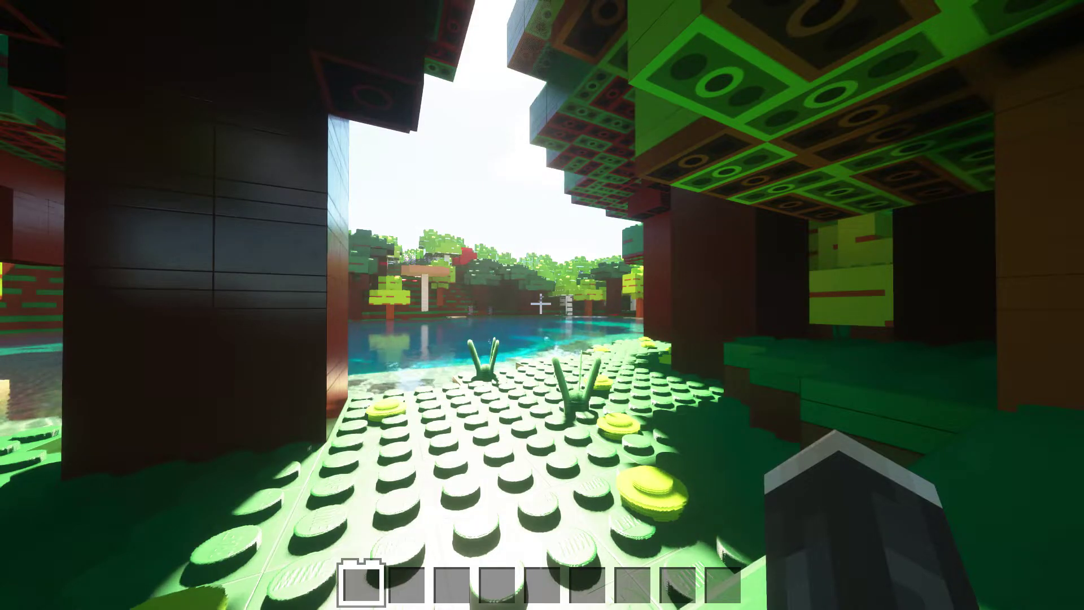
Walk to the water's edge in the world and set the SEUS shader's texture resolution to 128.
{"action": "key", "text": "w"}
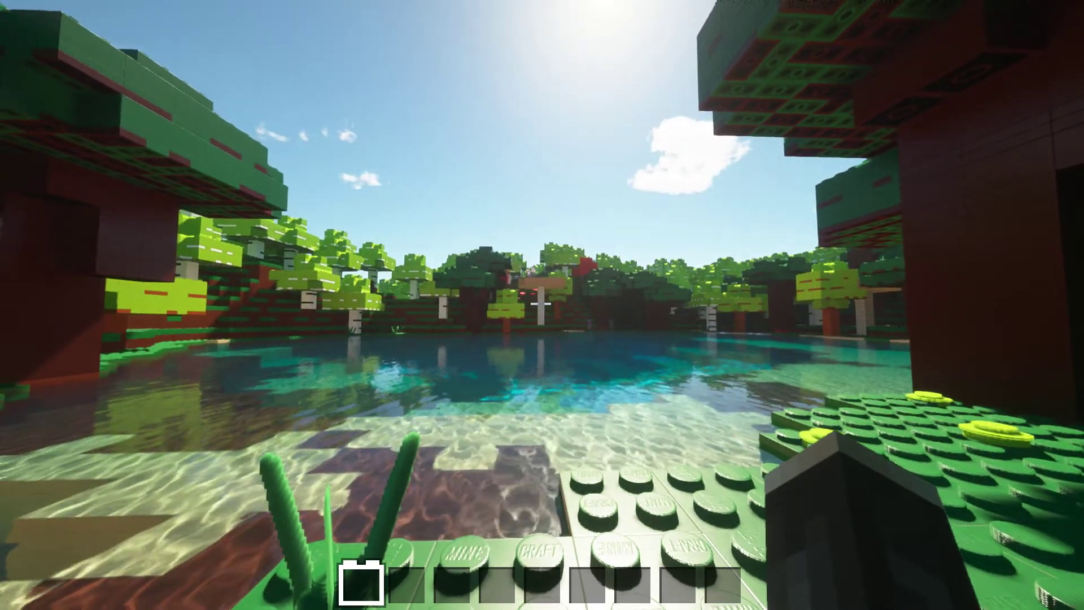
{"action": "key", "text": "Escape"}
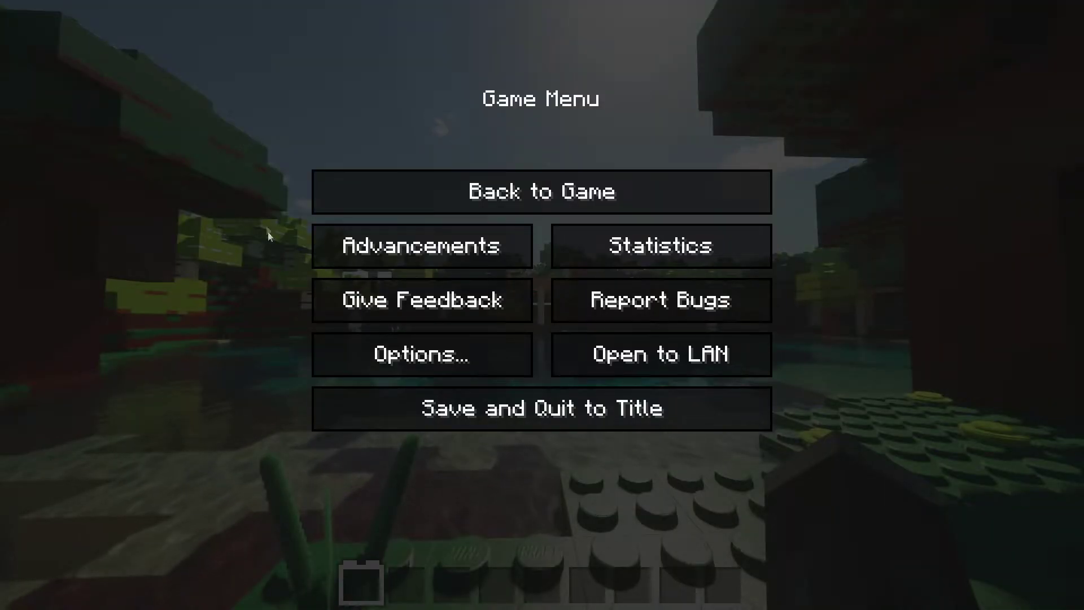
{"action": "left_click", "coordinate": [384, 355]}
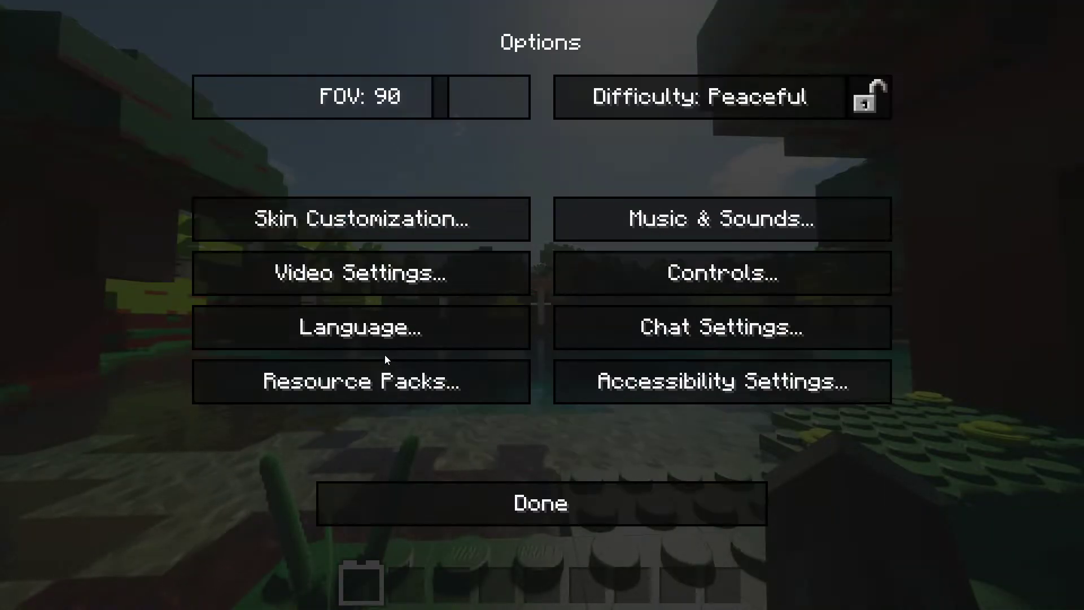
{"action": "left_click", "coordinate": [497, 279]}
{"action": "left_click", "coordinate": [417, 384]}
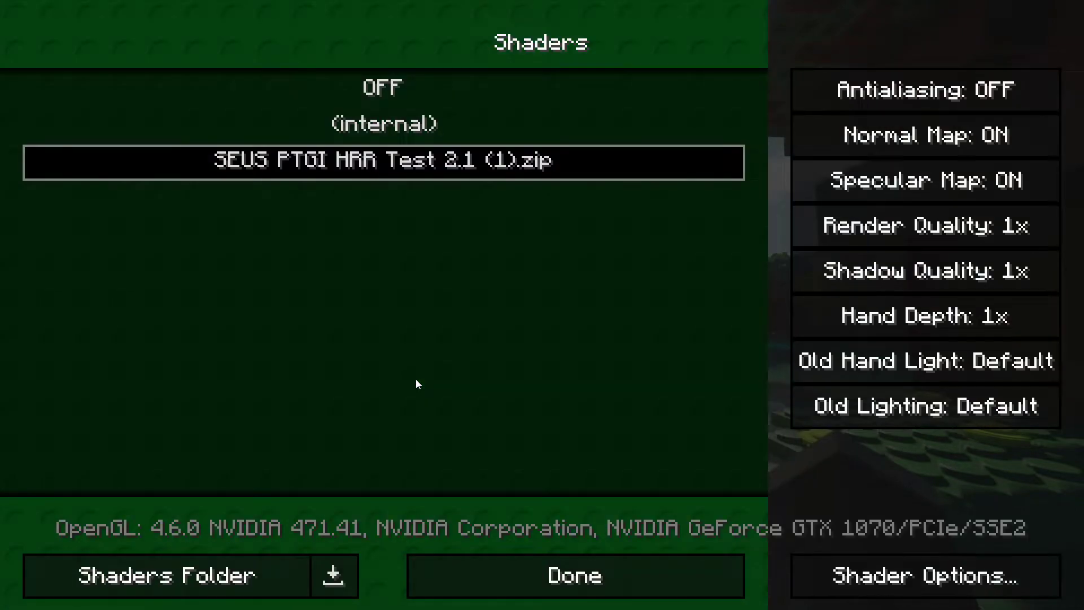
{"action": "left_click", "coordinate": [829, 567]}
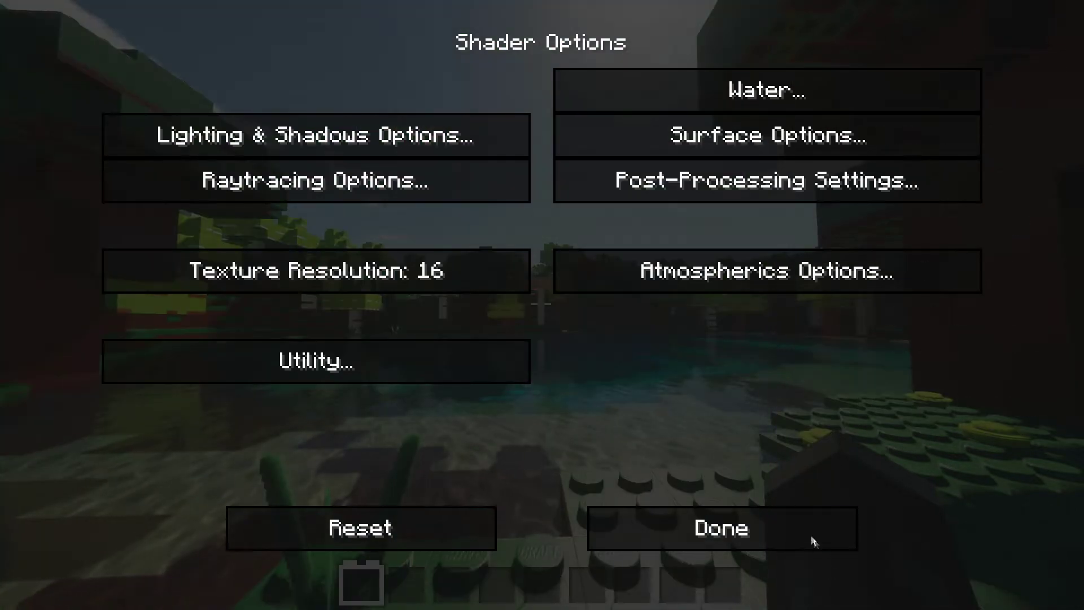
{"action": "left_click", "coordinate": [445, 269]}
{"action": "left_click", "coordinate": [445, 269]}
{"action": "left_click", "coordinate": [445, 270]}
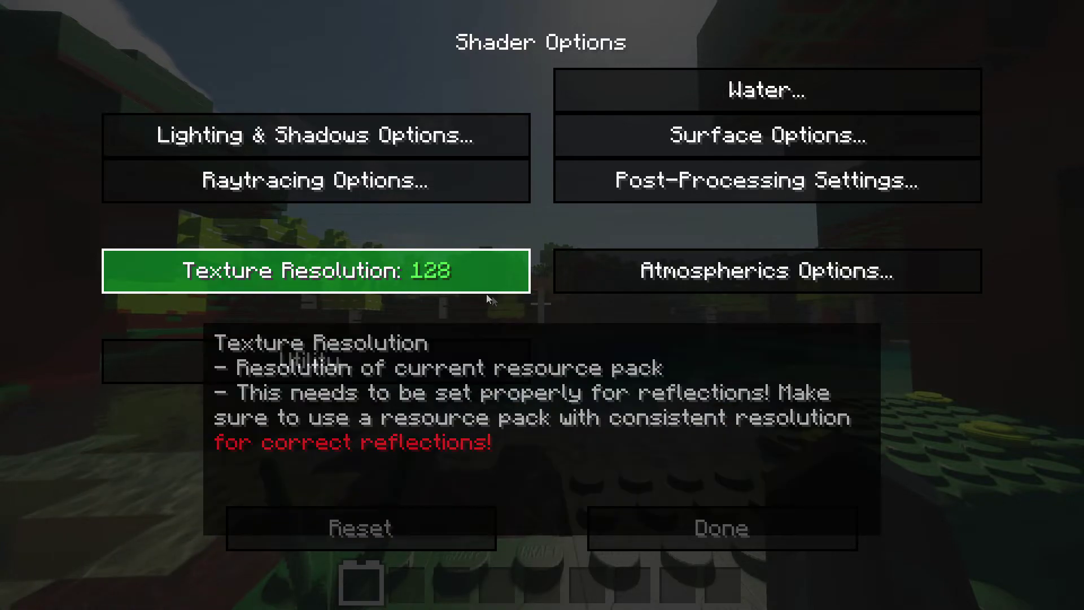
{"action": "left_click", "coordinate": [683, 530]}
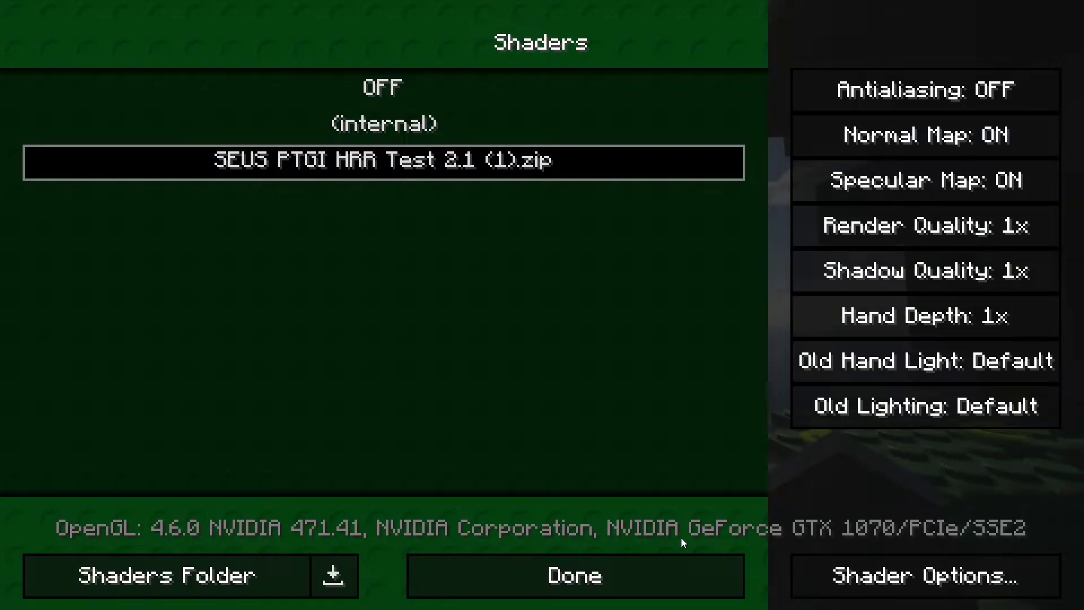
{"action": "key", "text": "Escape"}
{"action": "left_click", "coordinate": [568, 523]}
{"action": "left_click", "coordinate": [568, 522]}
{"action": "key", "text": "Escape"}
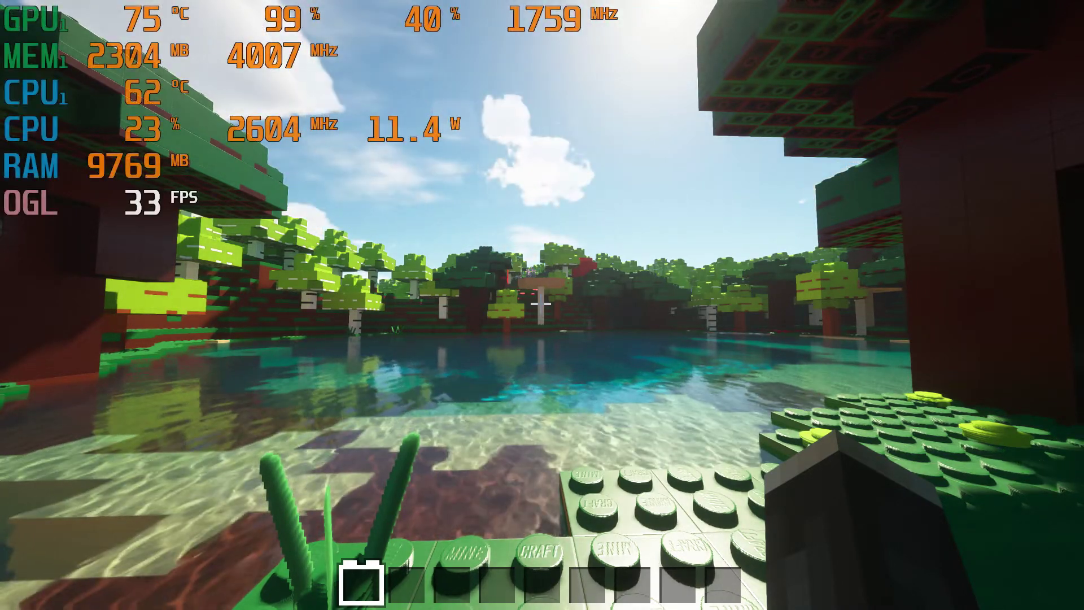
Set the video settings to Fast graphics, smooth lighting and its level off, unlimited max framerate and a render distance of 8 chunks.
{"action": "key", "text": "Escape"}
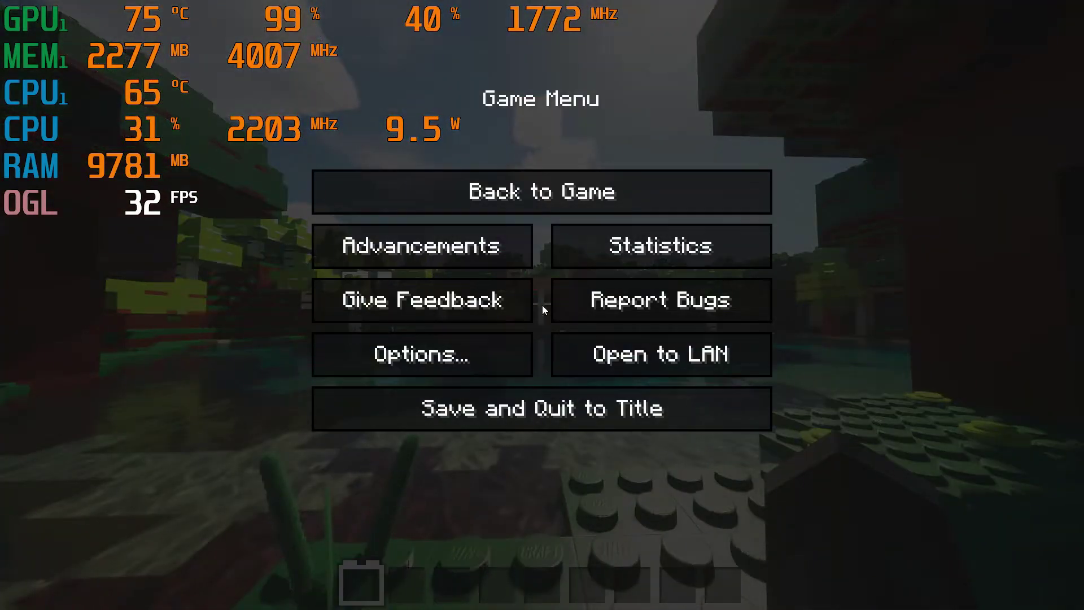
{"action": "left_click", "coordinate": [430, 356]}
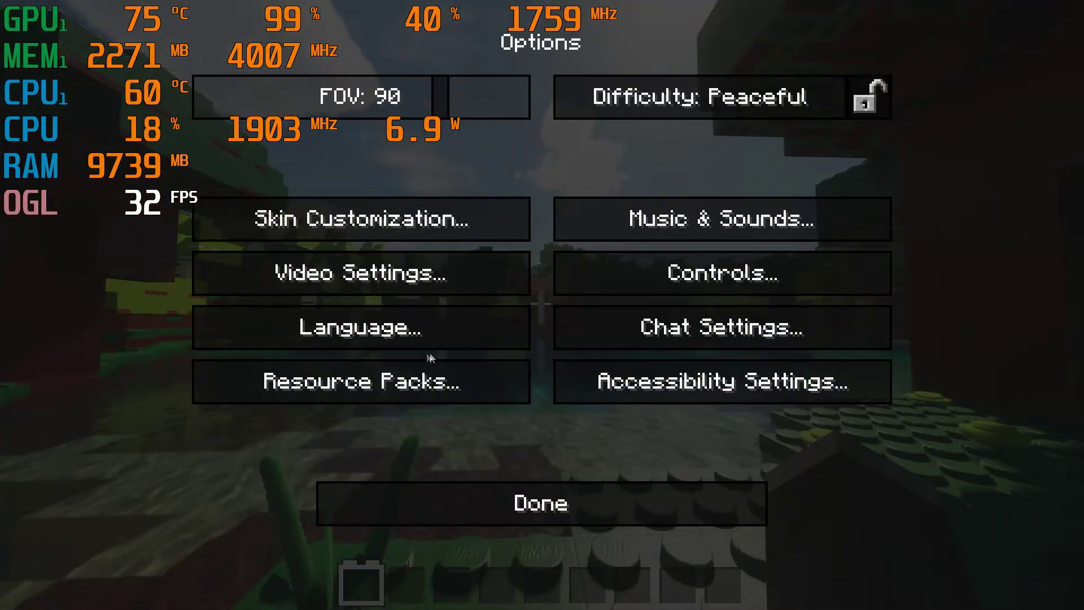
{"action": "left_click", "coordinate": [395, 275]}
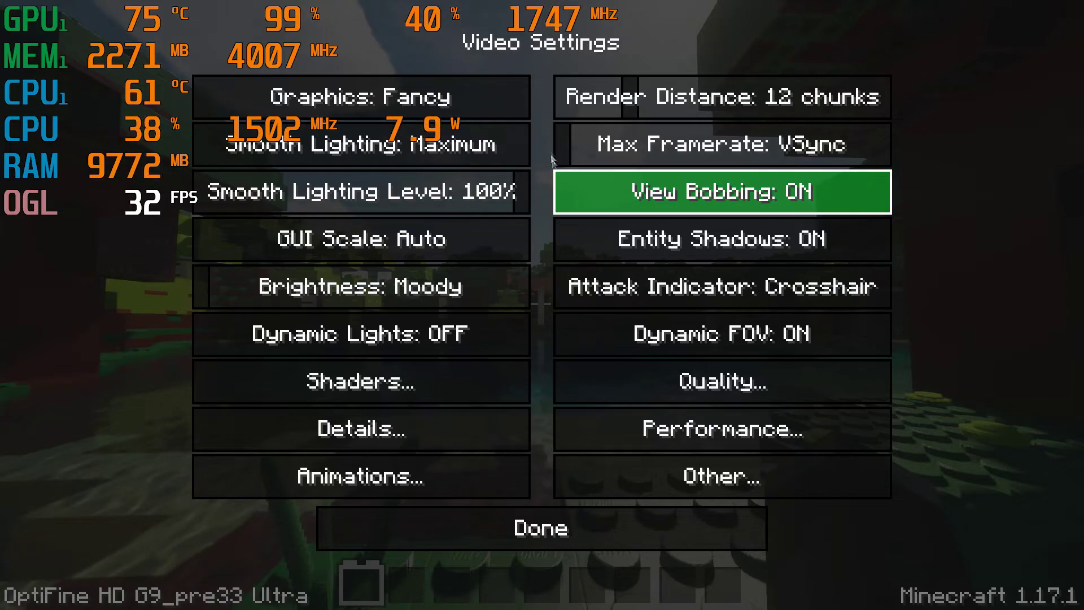
{"action": "left_click", "coordinate": [435, 92]}
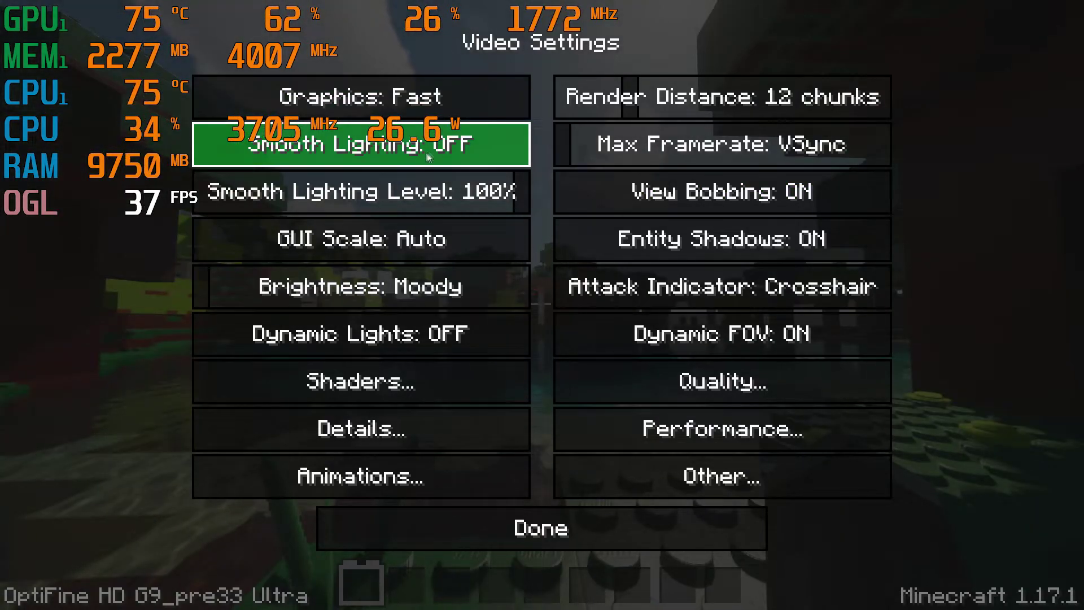
{"action": "left_click_drag", "start_coordinate": [421, 192], "coordinate": [199, 192]}
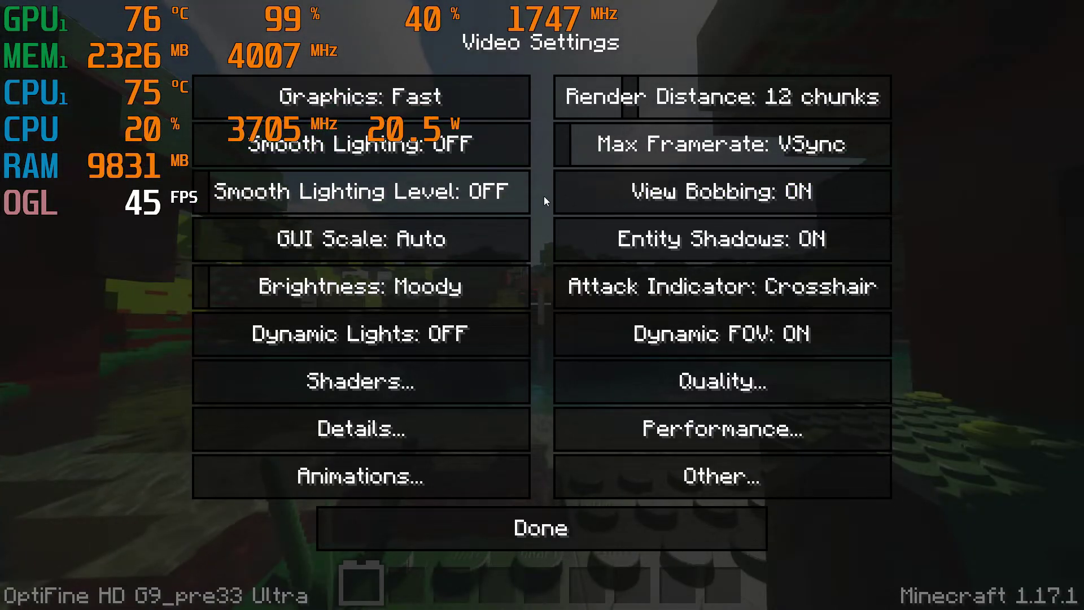
{"action": "left_click_drag", "start_coordinate": [564, 141], "coordinate": [910, 147]}
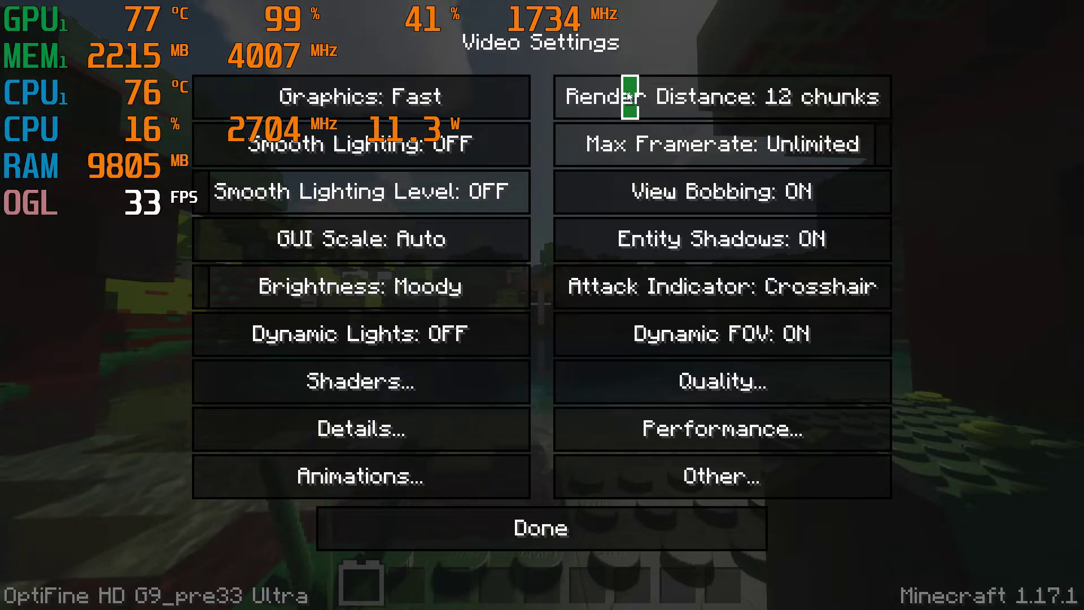
{"action": "left_click_drag", "start_coordinate": [628, 96], "coordinate": [602, 97]}
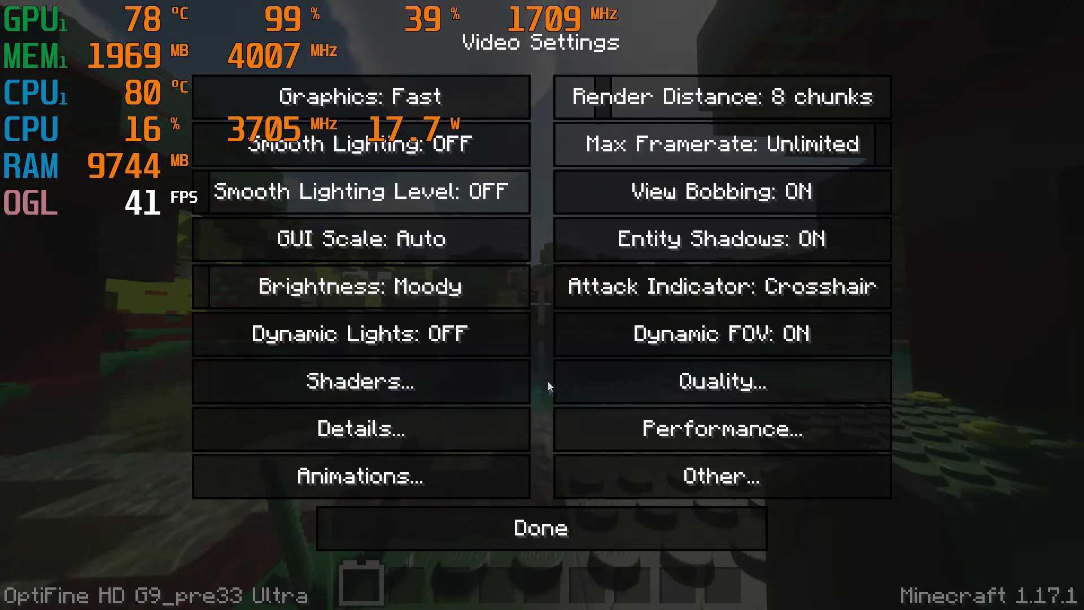
Turn on Render Regions, Fast Render and Fast Math in the performance settings.
{"action": "left_click", "coordinate": [577, 428]}
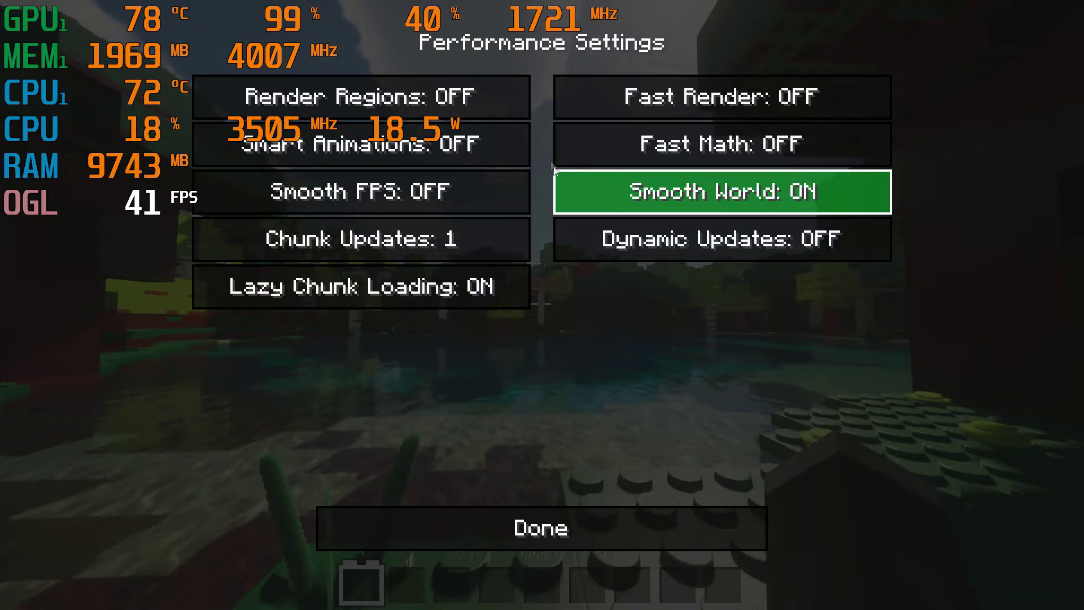
{"action": "left_click", "coordinate": [515, 101]}
{"action": "left_click", "coordinate": [594, 97]}
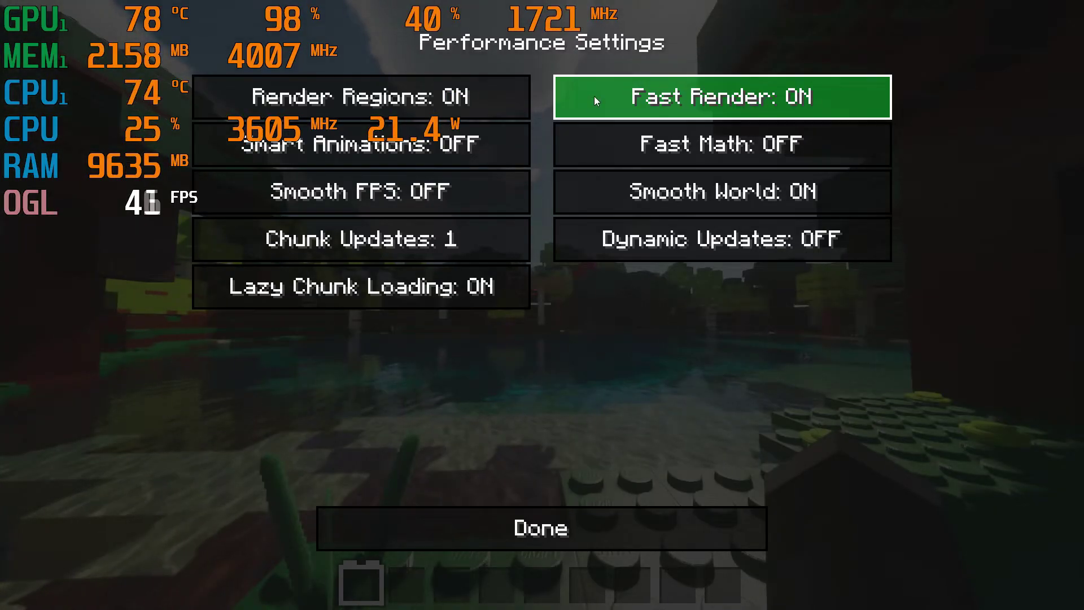
{"action": "left_click", "coordinate": [594, 150]}
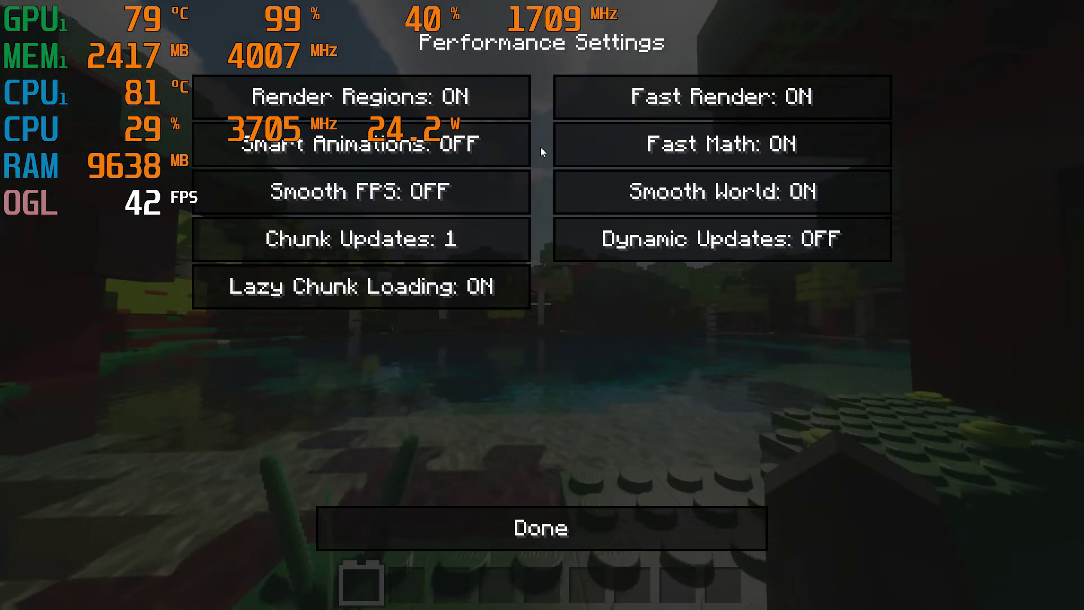
{"action": "left_click", "coordinate": [570, 529]}
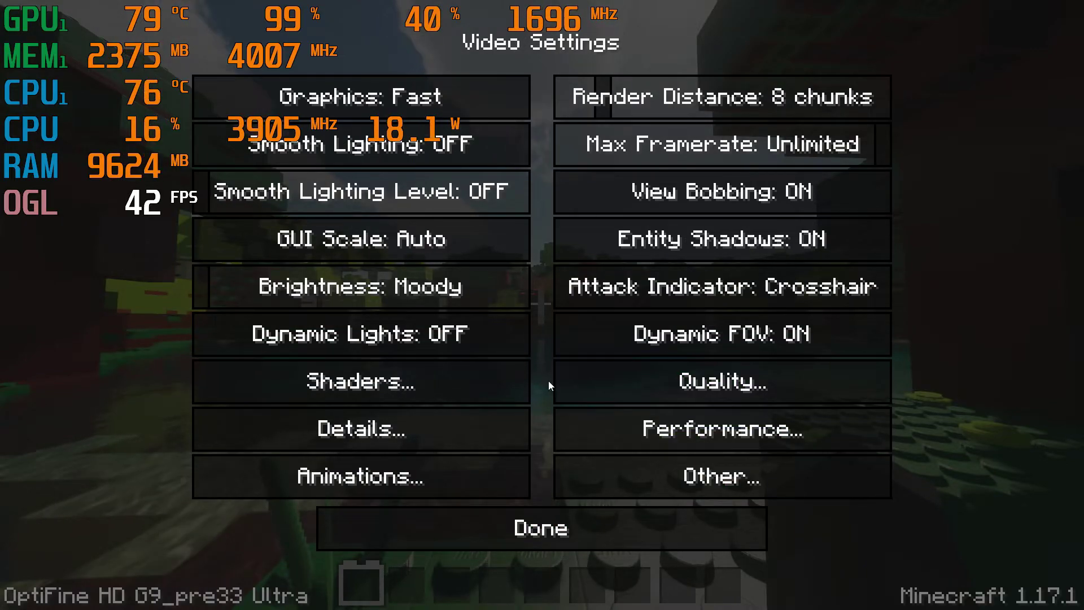
Turn off Water Parallax, Parallax Occlusion Mapping and Smooth Parallax Surface in the shader's surface options.
{"action": "left_click", "coordinate": [484, 373]}
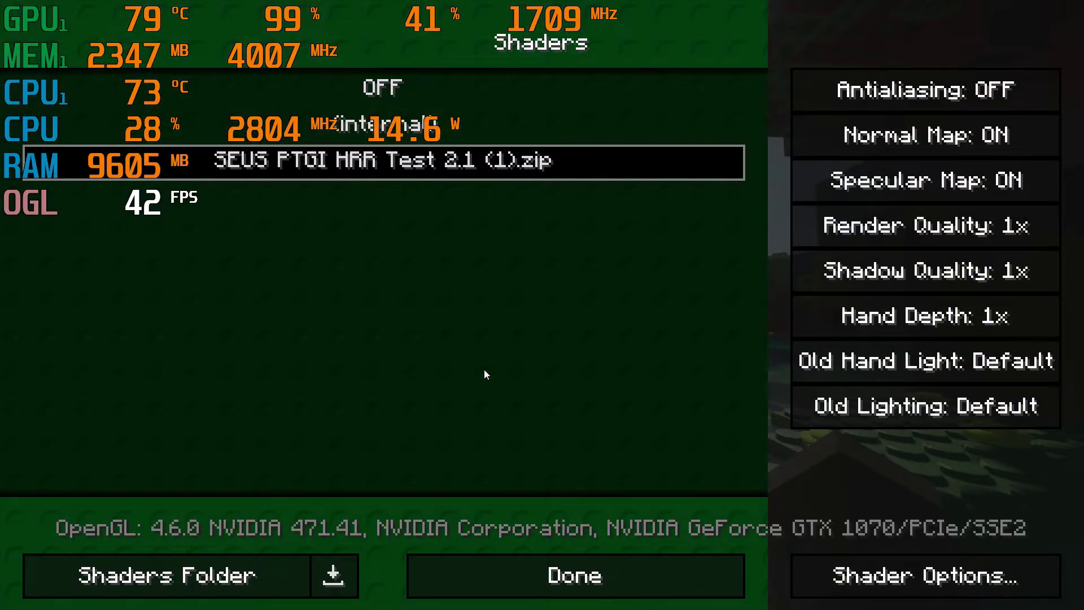
{"action": "left_click", "coordinate": [852, 573]}
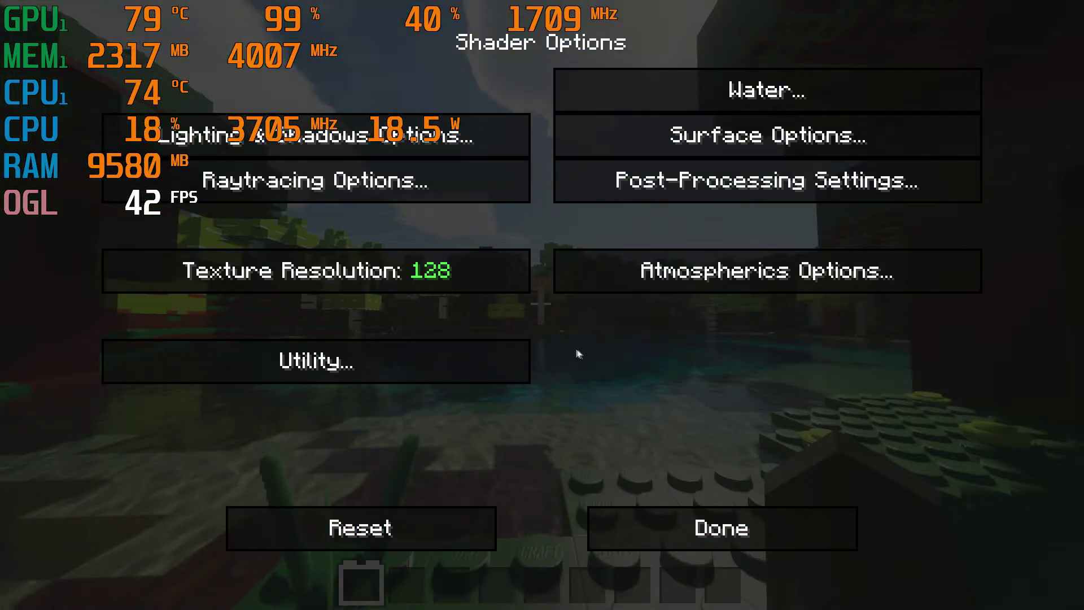
{"action": "left_click", "coordinate": [595, 141]}
{"action": "left_click", "coordinate": [612, 130]}
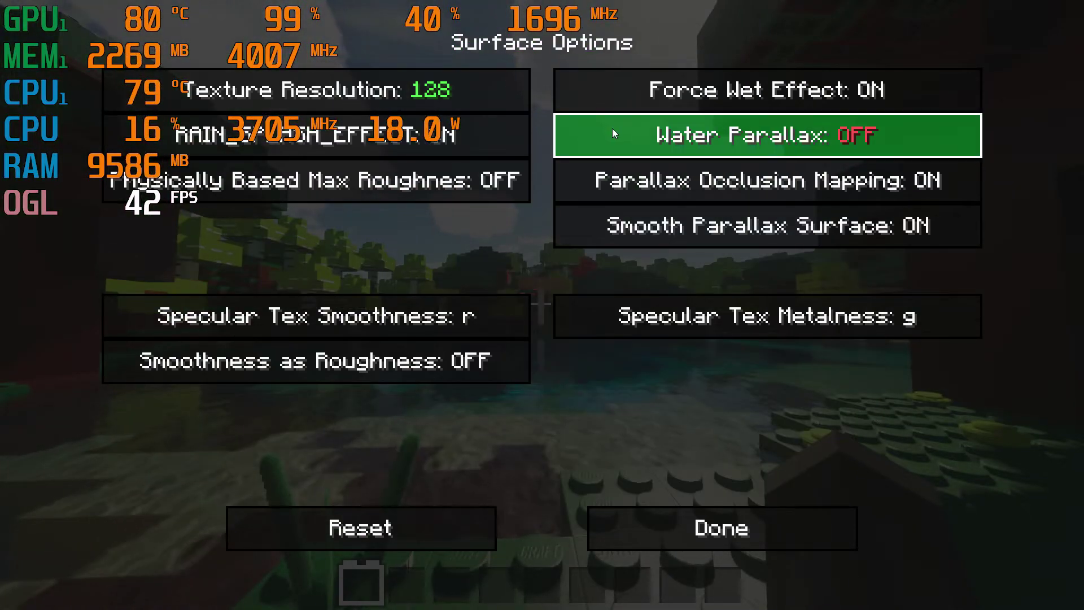
{"action": "left_click", "coordinate": [648, 184]}
{"action": "left_click", "coordinate": [662, 224]}
{"action": "left_click", "coordinate": [615, 529]}
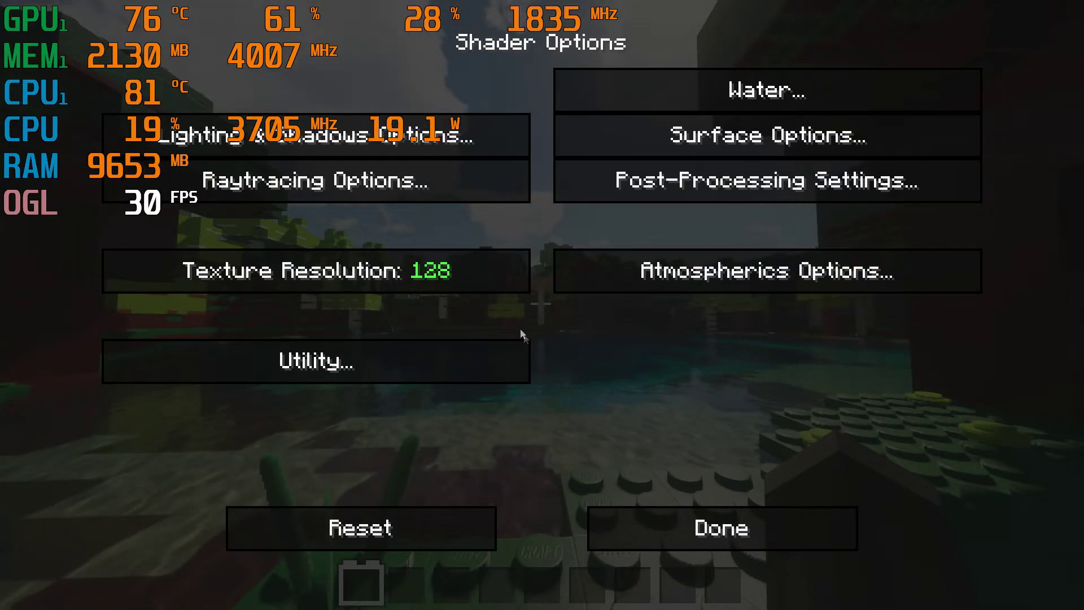
Set the shader's raytracing options to Low Reflection Trace Length, Low GI Filter Quality and Geometry Trace Quality 0.
{"action": "left_click", "coordinate": [454, 183]}
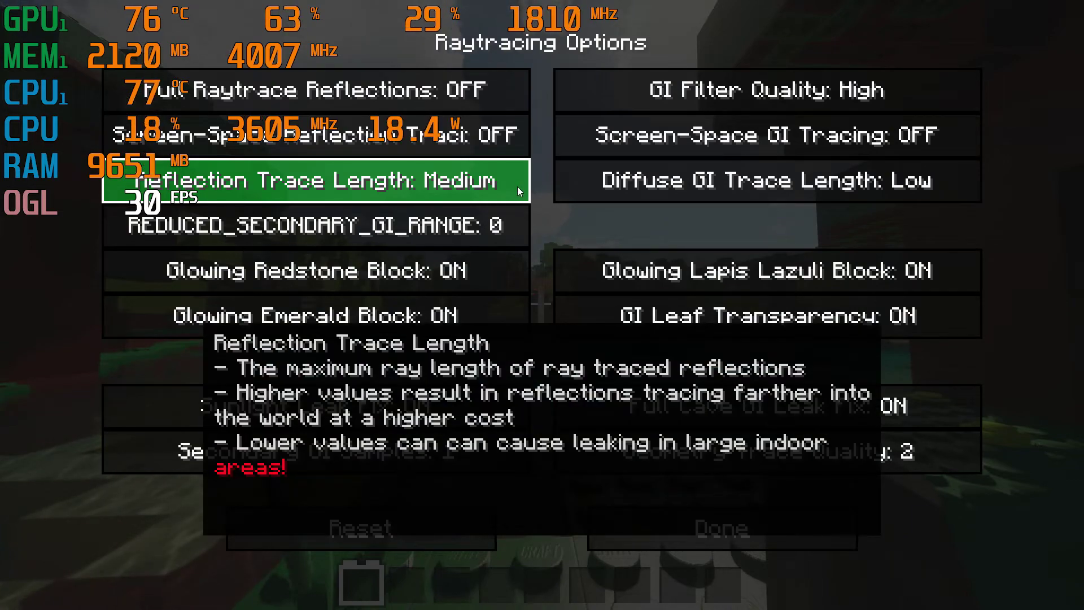
{"action": "left_click", "coordinate": [518, 186]}
{"action": "left_click", "coordinate": [518, 186]}
{"action": "left_click", "coordinate": [517, 186]}
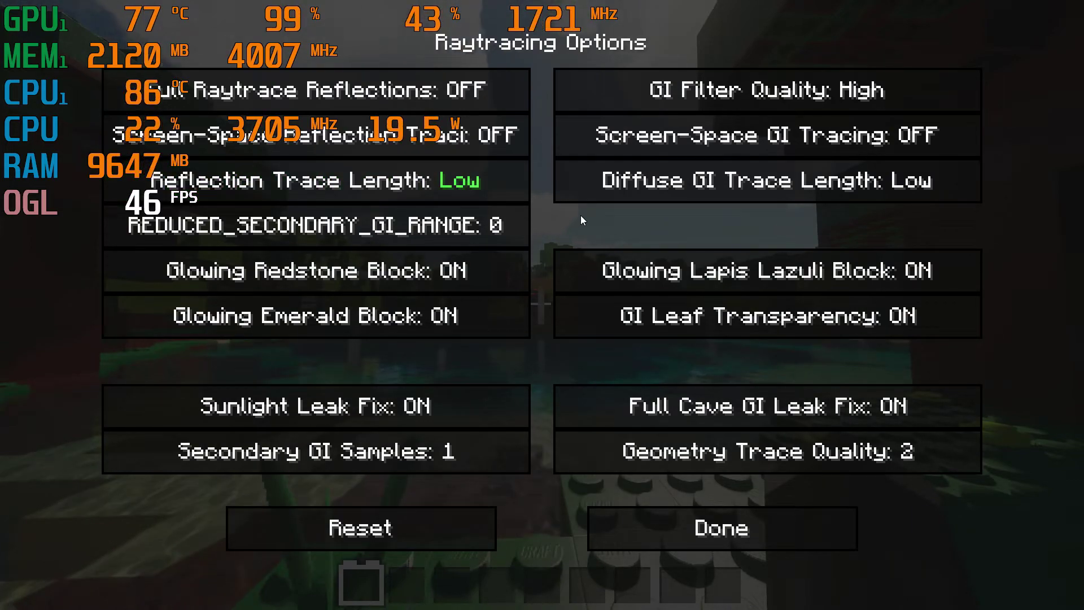
{"action": "left_click", "coordinate": [707, 90]}
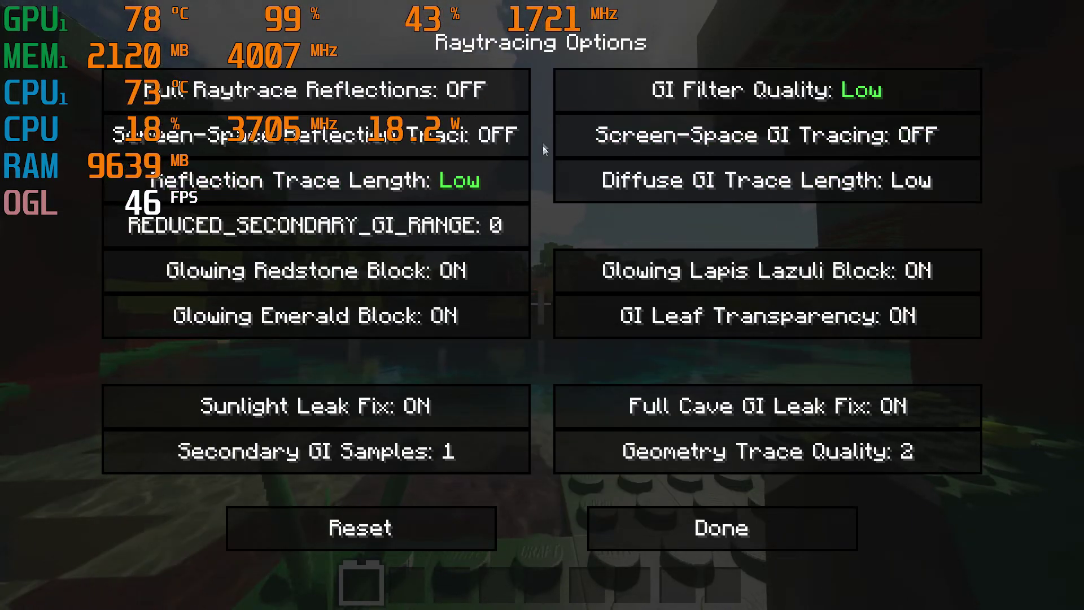
{"action": "left_click", "coordinate": [559, 454]}
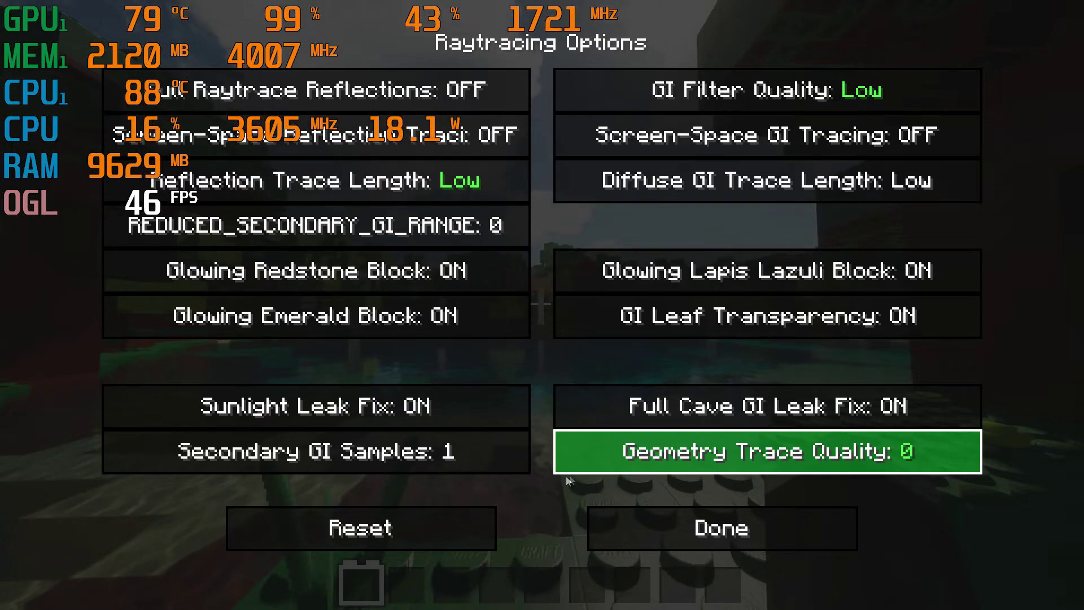
{"action": "left_click", "coordinate": [676, 529]}
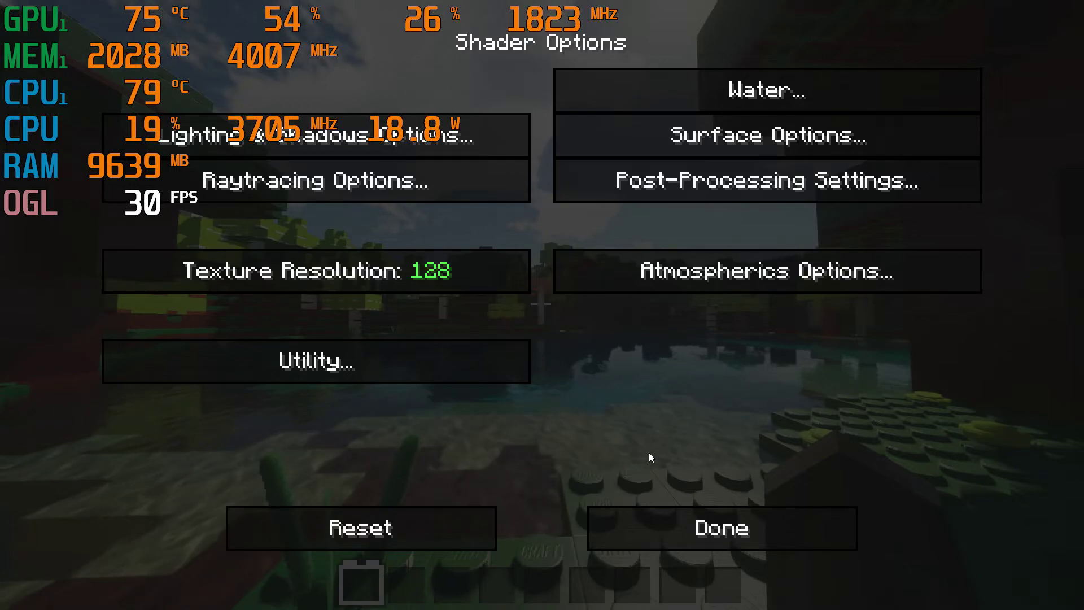
Turn off Atmospheric Godrays, Cirrus Clouds, Cumulus Clouds and Blocky Clouds in the shader's atmospherics options, and return to the game world.
{"action": "left_click", "coordinate": [655, 268]}
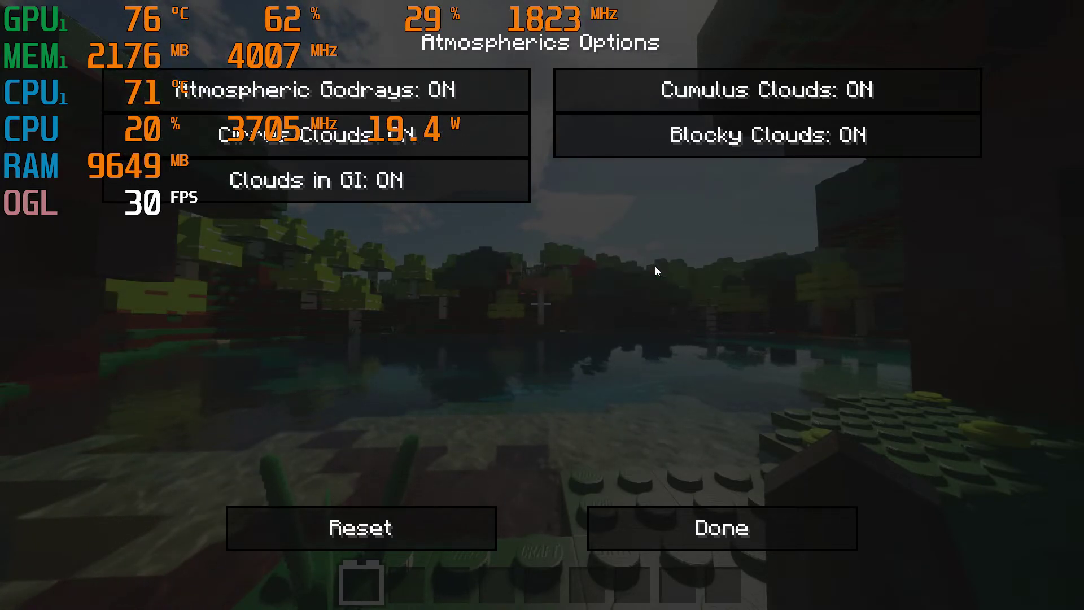
{"action": "left_click", "coordinate": [479, 89]}
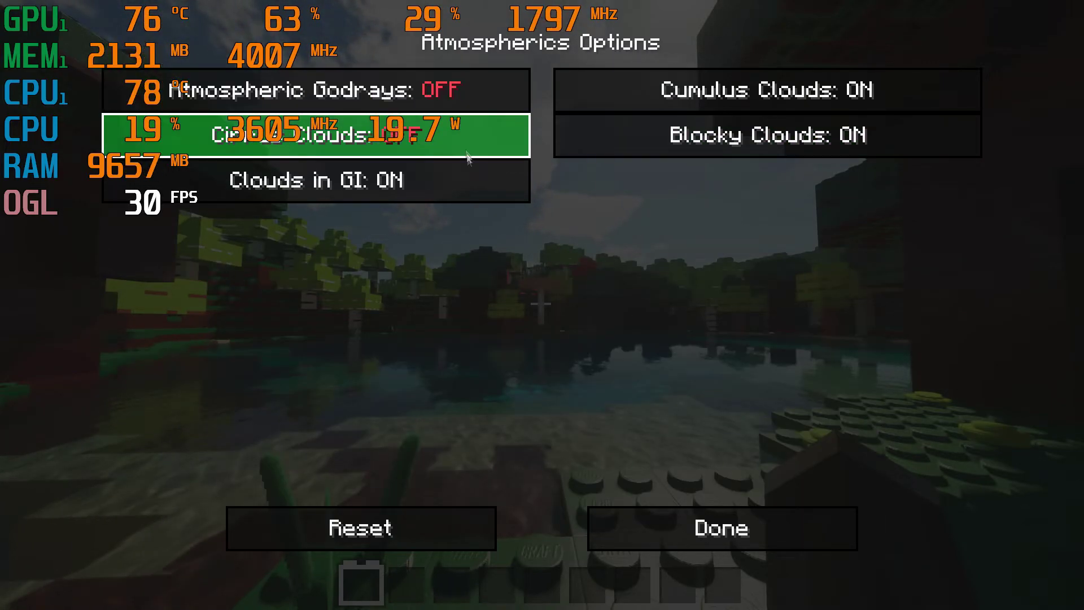
{"action": "left_click", "coordinate": [480, 135]}
{"action": "left_click", "coordinate": [630, 88]}
{"action": "left_click", "coordinate": [632, 134]}
{"action": "left_click", "coordinate": [679, 531]}
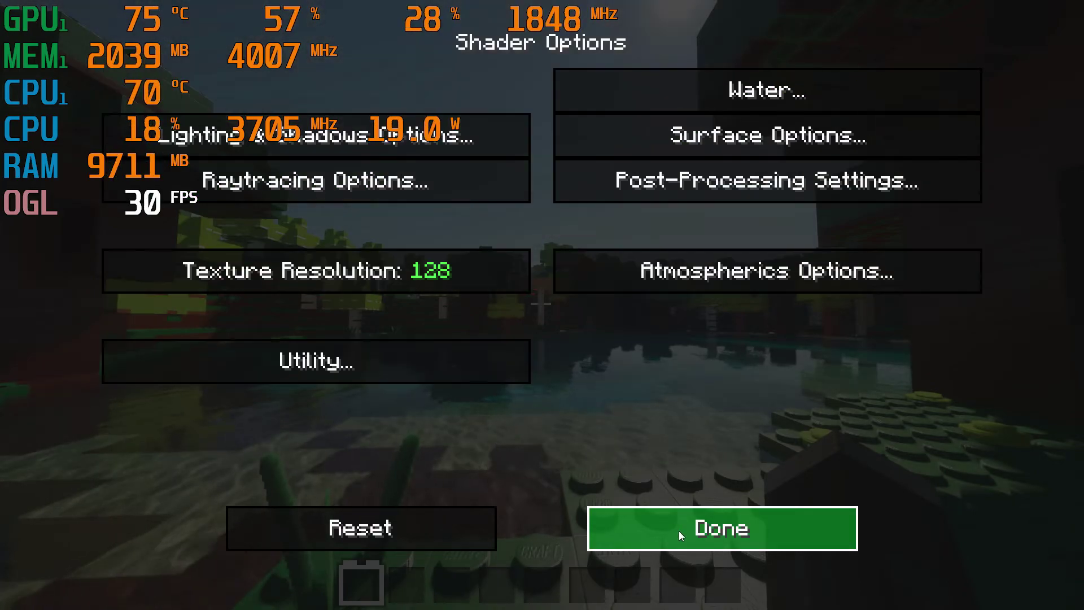
{"action": "left_click", "coordinate": [679, 530]}
{"action": "left_click", "coordinate": [599, 578]}
{"action": "key", "text": "Escape"}
{"action": "key", "text": "Escape"}
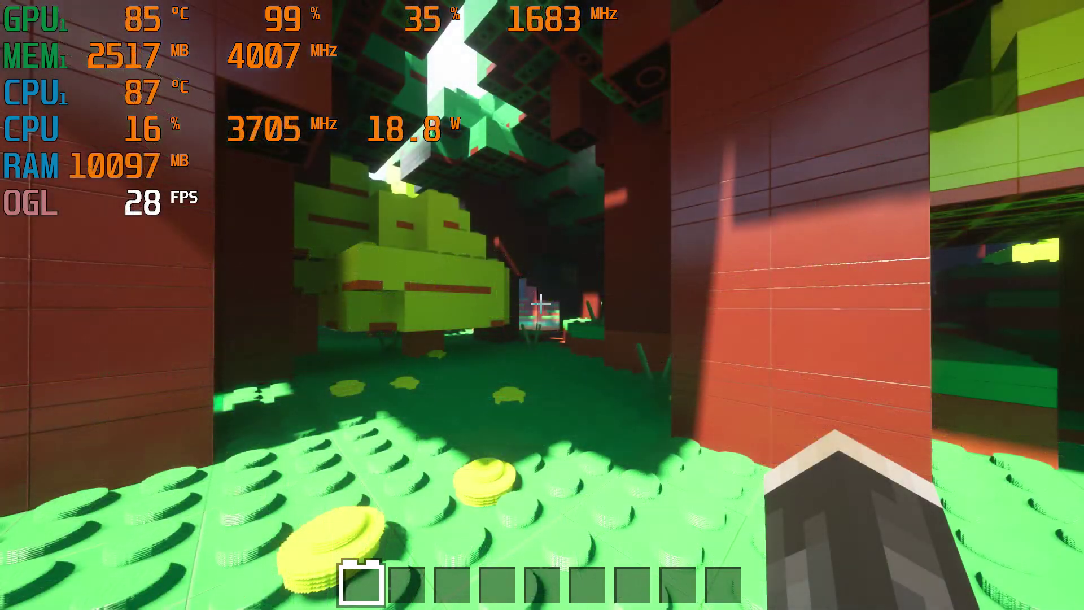
Walk through the shaded forest to the lake to check how the world renders and performs.
{"action": "key", "text": "w"}
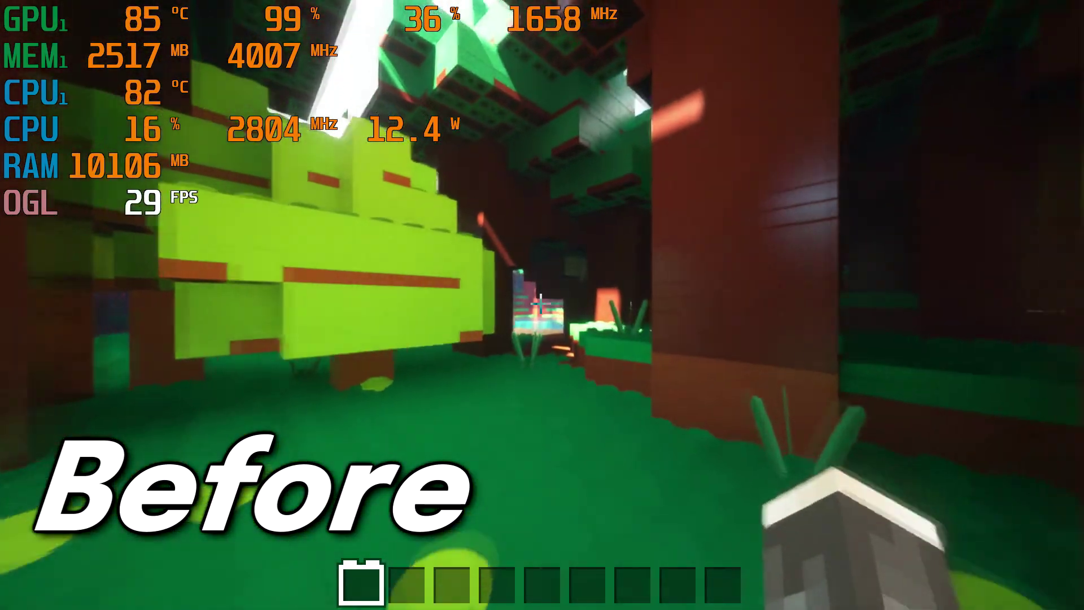
{"action": "key", "text": "w"}
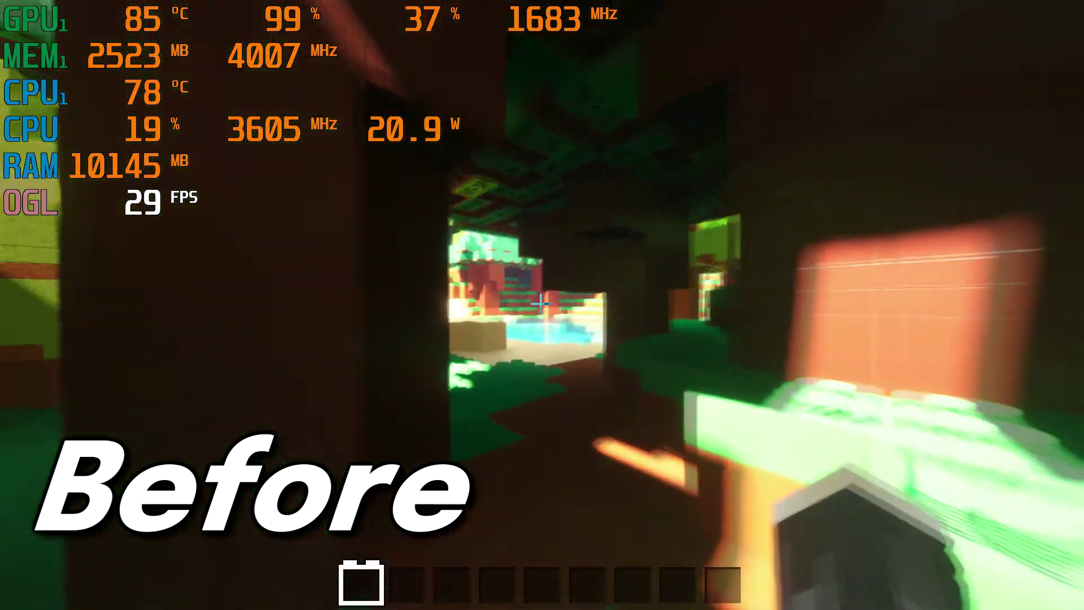
{"action": "key", "text": "w"}
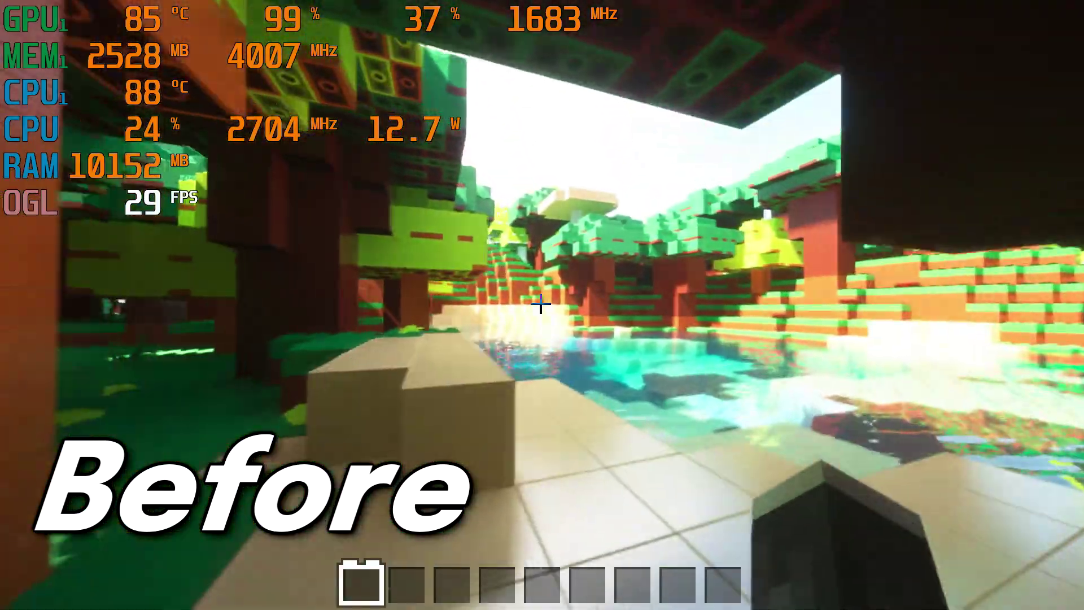
{"action": "key", "text": "w"}
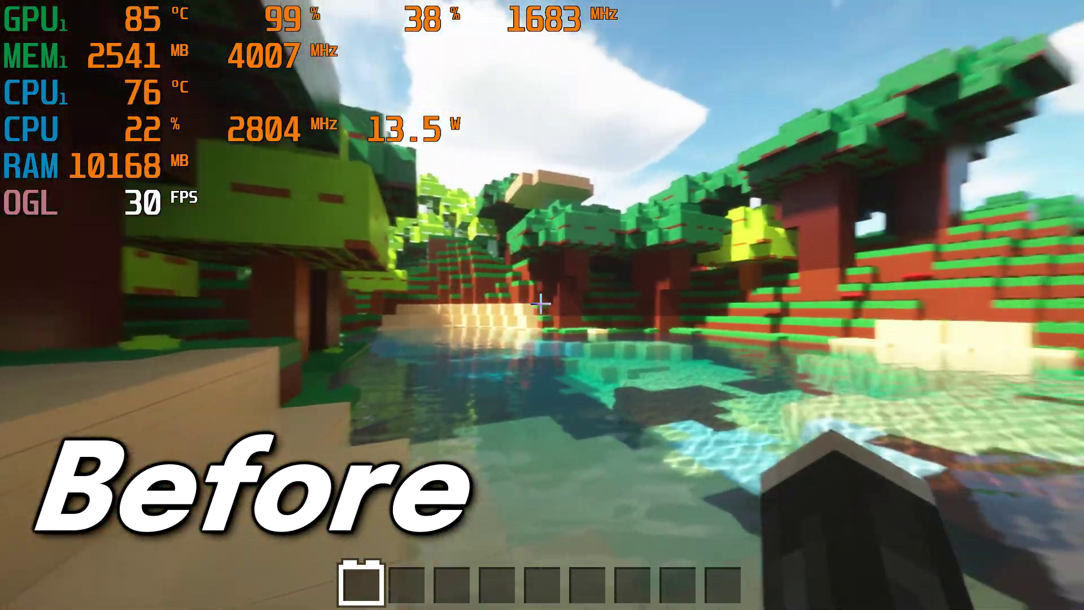